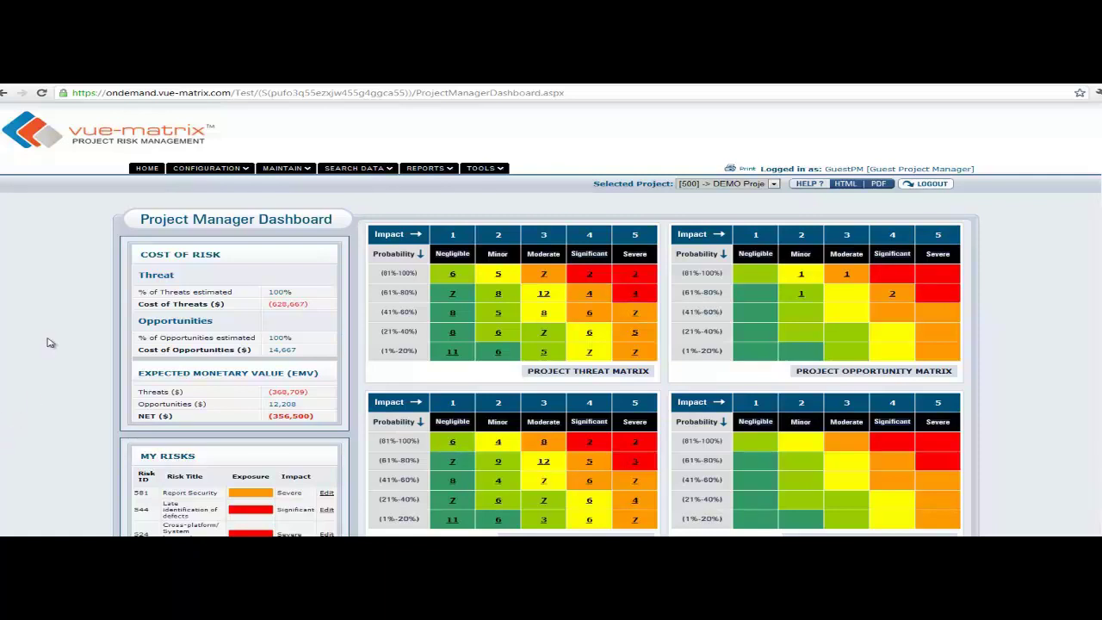
Open the Import Risk page in the risk maintenance area of the DEMO Project.
{"action": "mouse_move", "coordinate": [281, 167]}
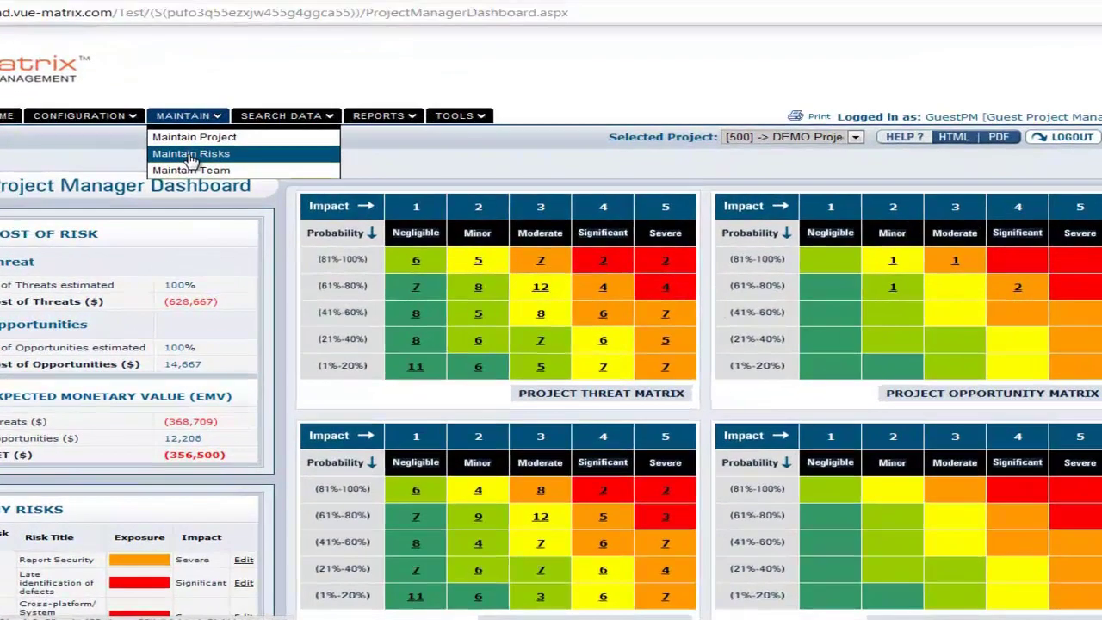
{"action": "left_click", "coordinate": [191, 162]}
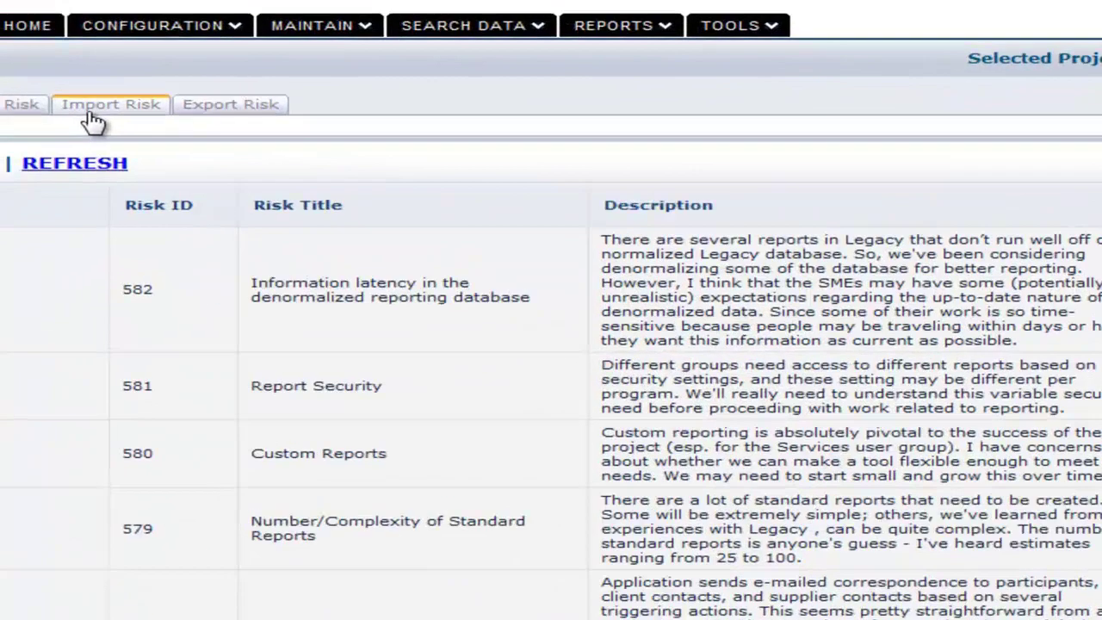
{"action": "left_click", "coordinate": [92, 121]}
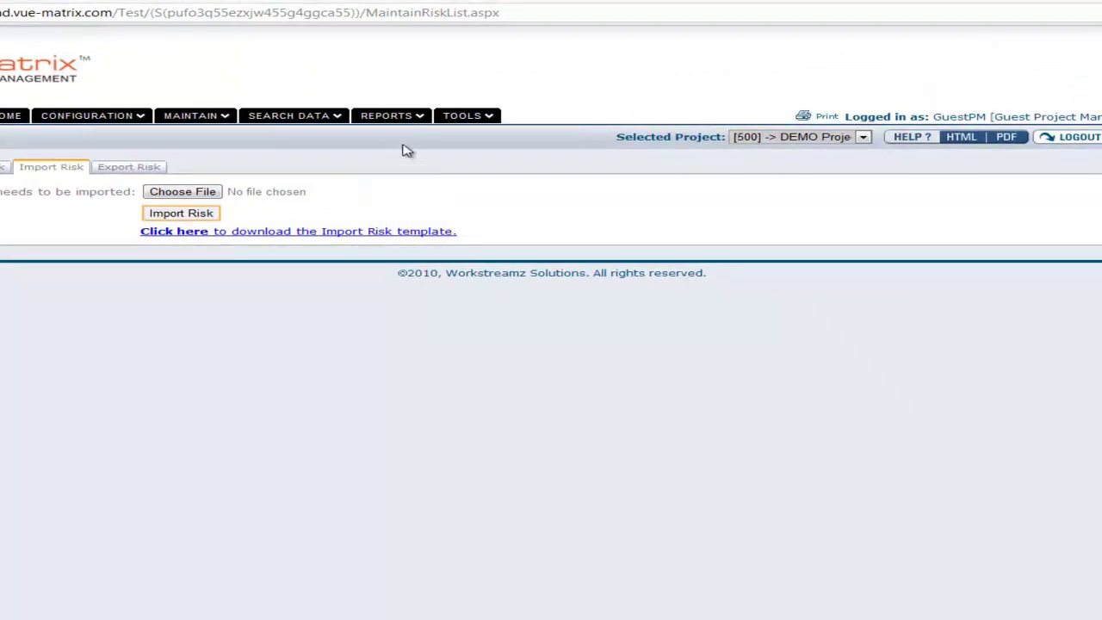
Generate the Project Configuration report for [500] -> DEMO Project and check its available export formats.
{"action": "mouse_move", "coordinate": [396, 118]}
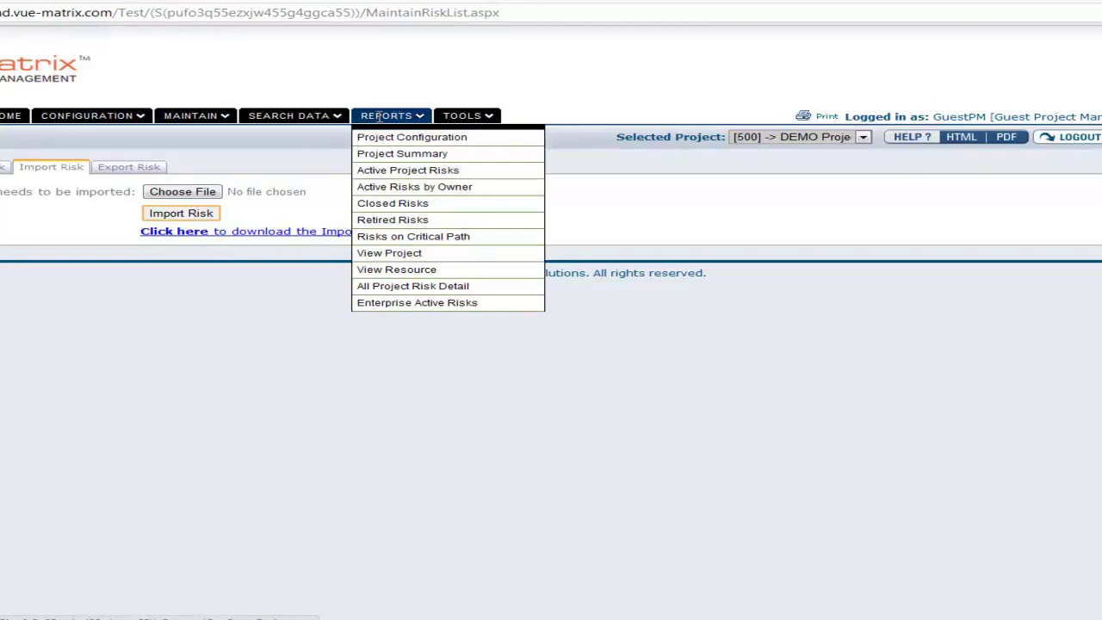
{"action": "left_click", "coordinate": [384, 140]}
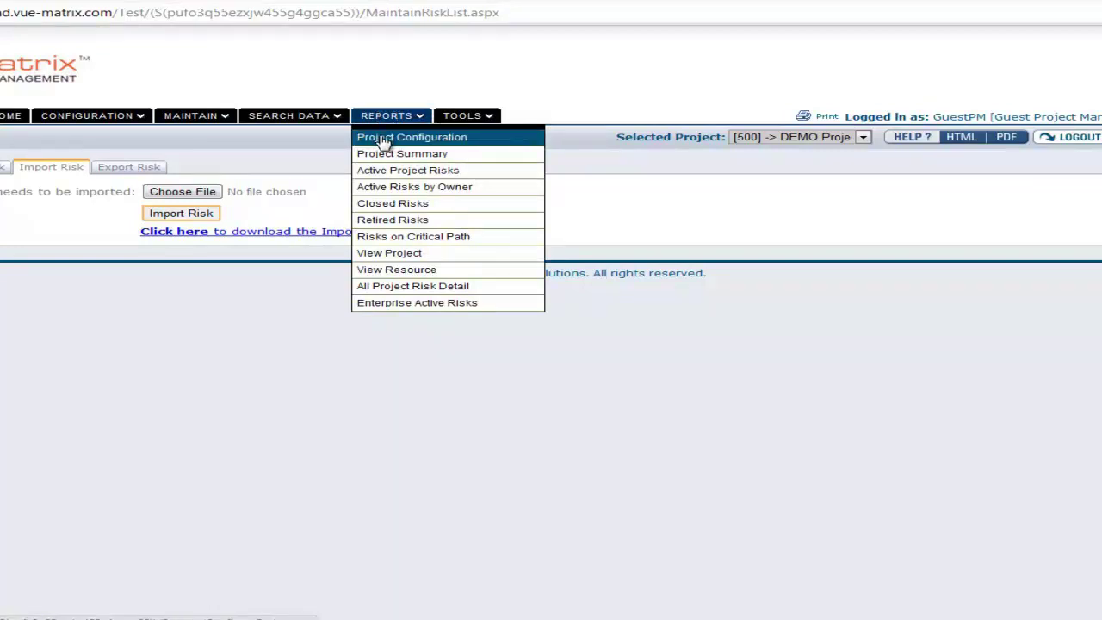
{"action": "left_click", "coordinate": [263, 219]}
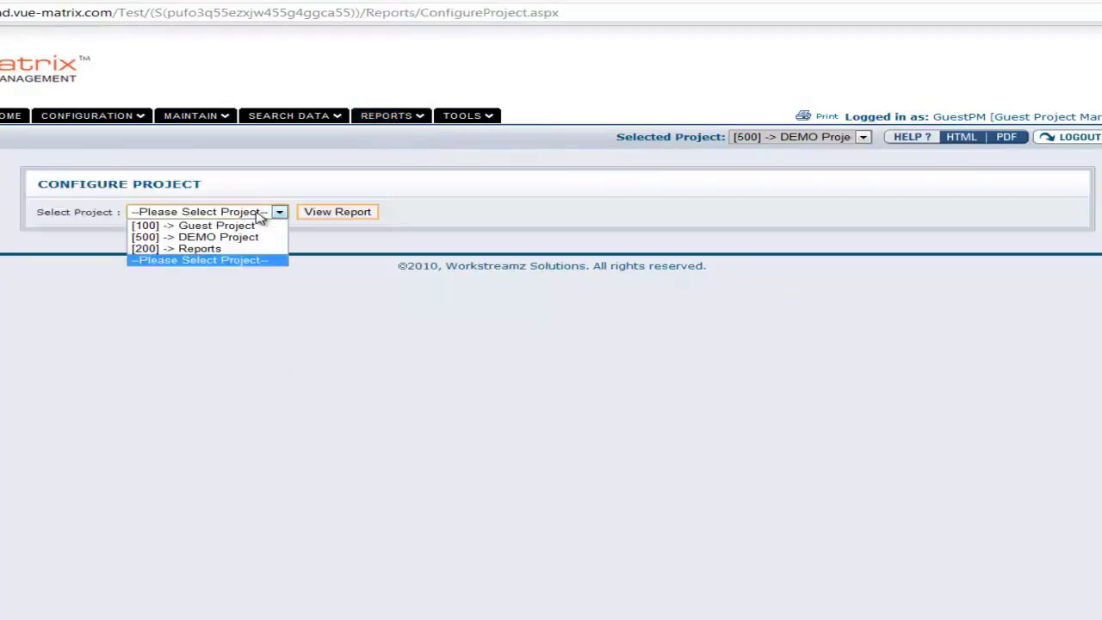
{"action": "left_click", "coordinate": [197, 236]}
{"action": "left_click", "coordinate": [332, 212]}
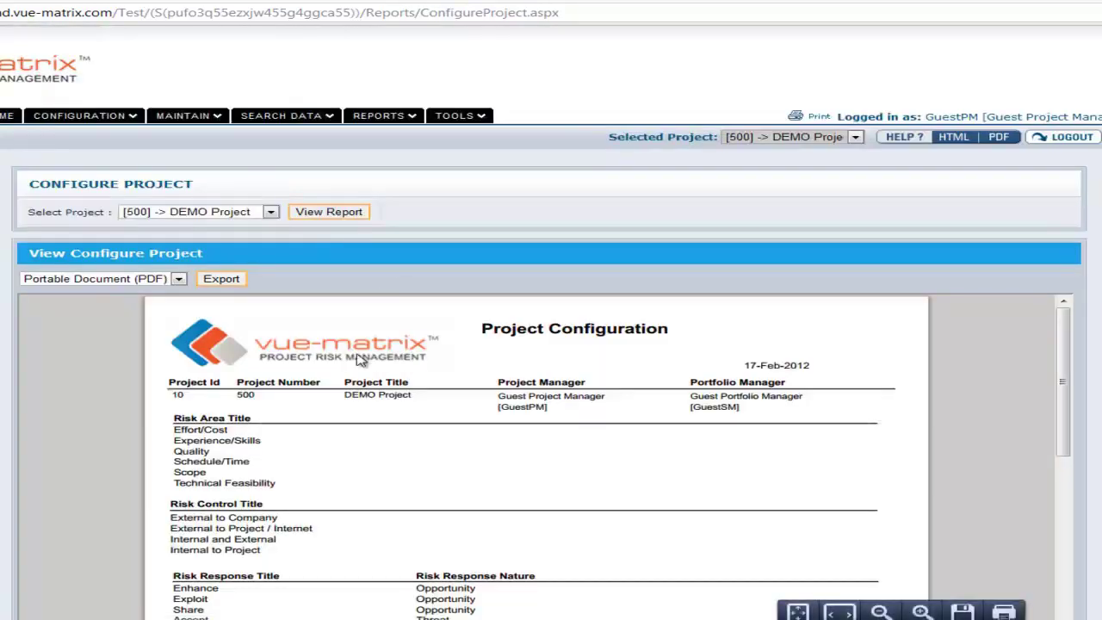
{"action": "left_click", "coordinate": [178, 279]}
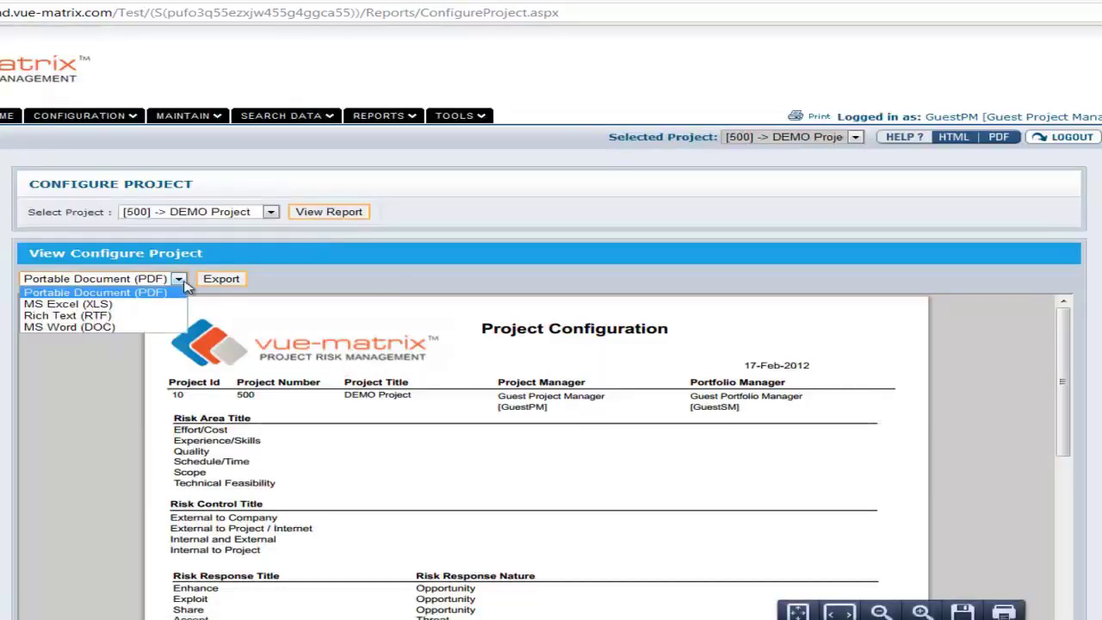
{"action": "left_click", "coordinate": [382, 256]}
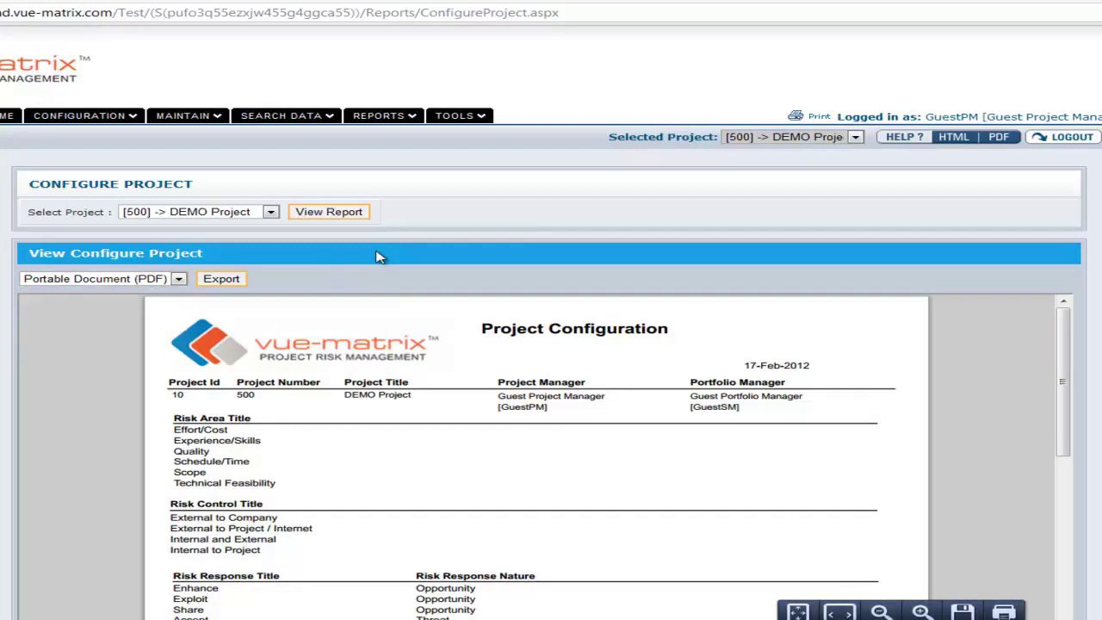
Examine the Risk Area, Risk Control, Risk Response and Risk Status titles in the Project Configuration report.
{"action": "left_click_drag", "start_coordinate": [1064, 344], "coordinate": [1061, 378]}
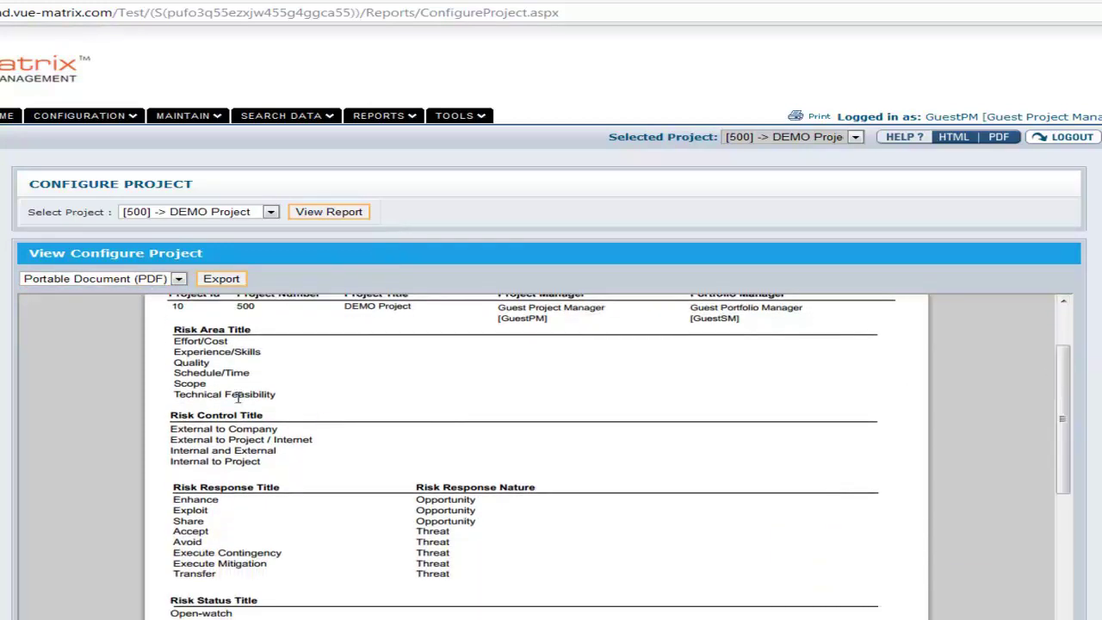
{"action": "left_click_drag", "start_coordinate": [175, 343], "coordinate": [280, 389]}
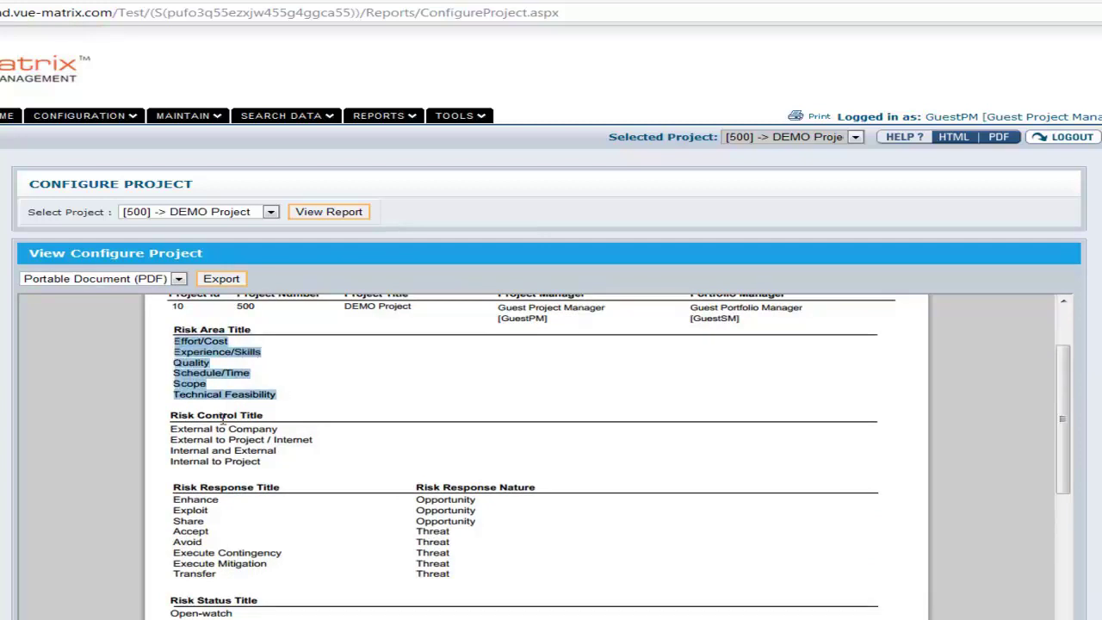
{"action": "left_click_drag", "start_coordinate": [178, 414], "coordinate": [278, 415]}
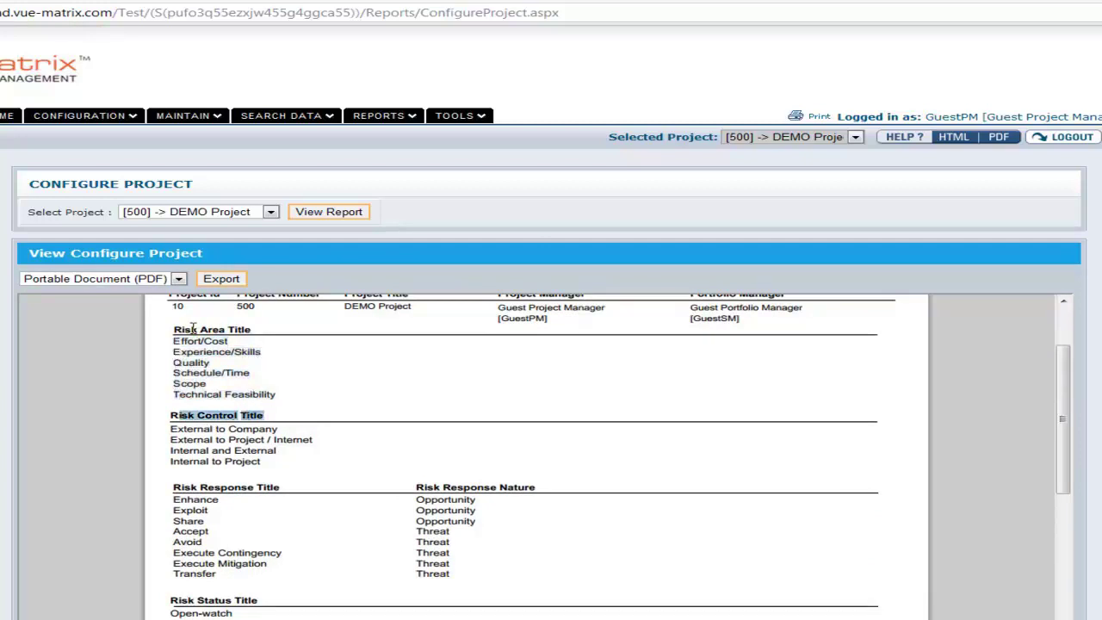
{"action": "left_click_drag", "start_coordinate": [182, 330], "coordinate": [238, 328]}
{"action": "scroll", "coordinate": [302, 337], "scroll_direction": "up", "scroll_amount": 2}
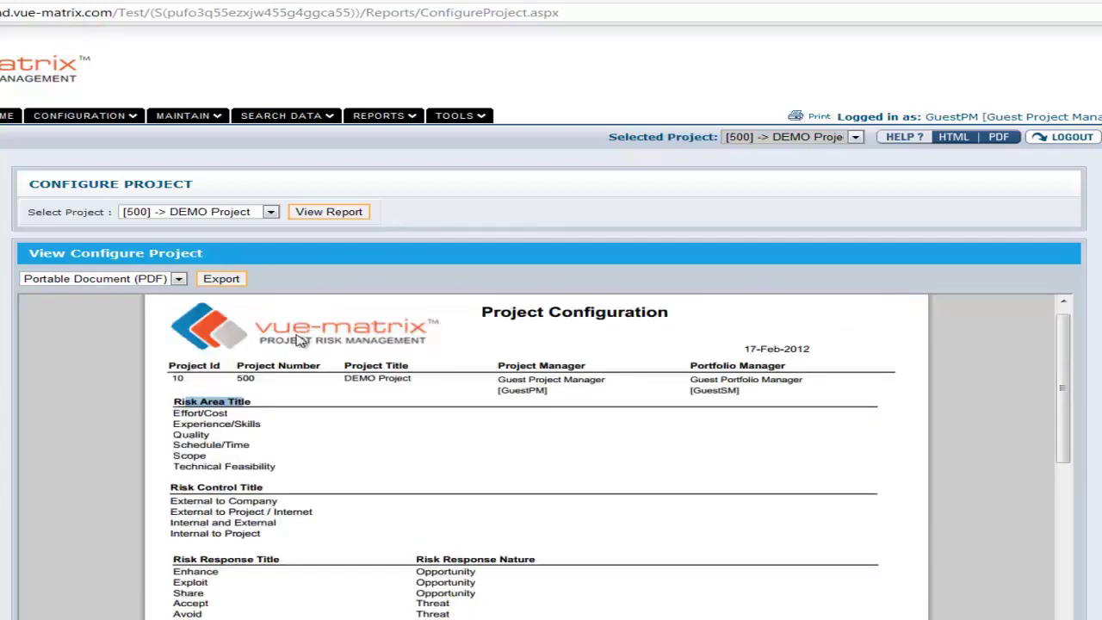
{"action": "scroll", "coordinate": [301, 338], "scroll_direction": "down", "scroll_amount": 4}
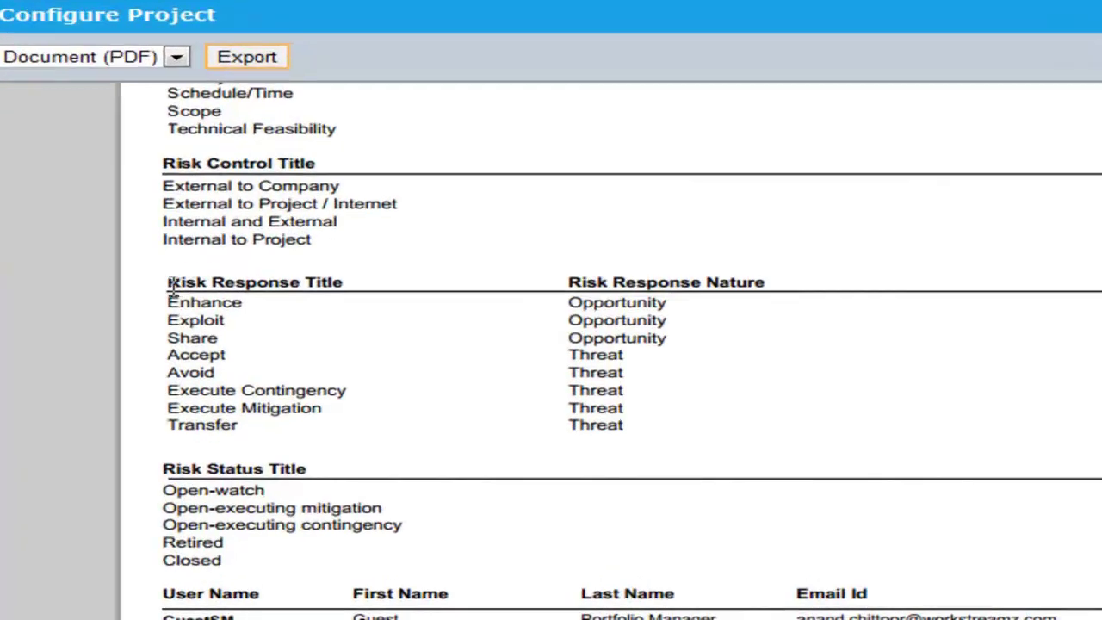
{"action": "left_click_drag", "start_coordinate": [172, 405], "coordinate": [251, 406]}
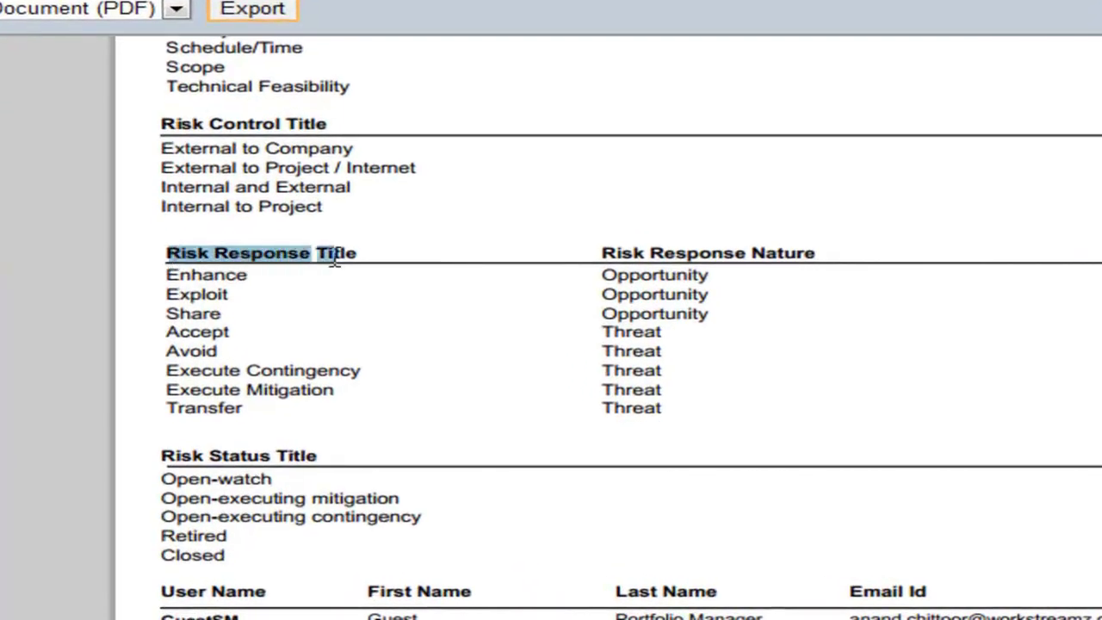
{"action": "left_click_drag", "start_coordinate": [165, 119], "coordinate": [352, 123]}
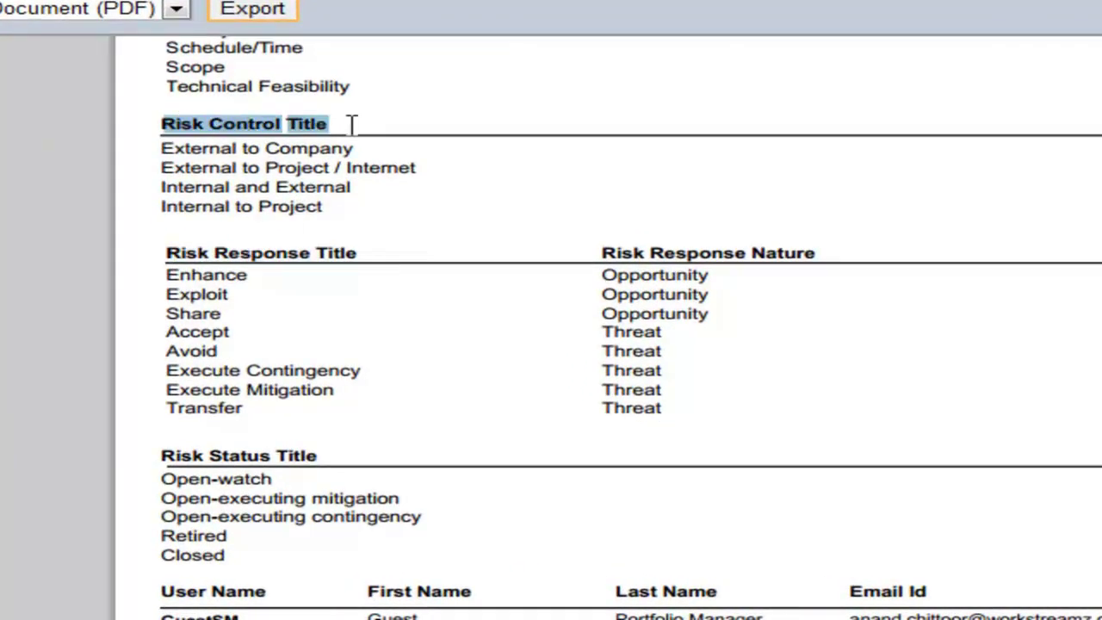
{"action": "left_click_drag", "start_coordinate": [161, 148], "coordinate": [327, 209]}
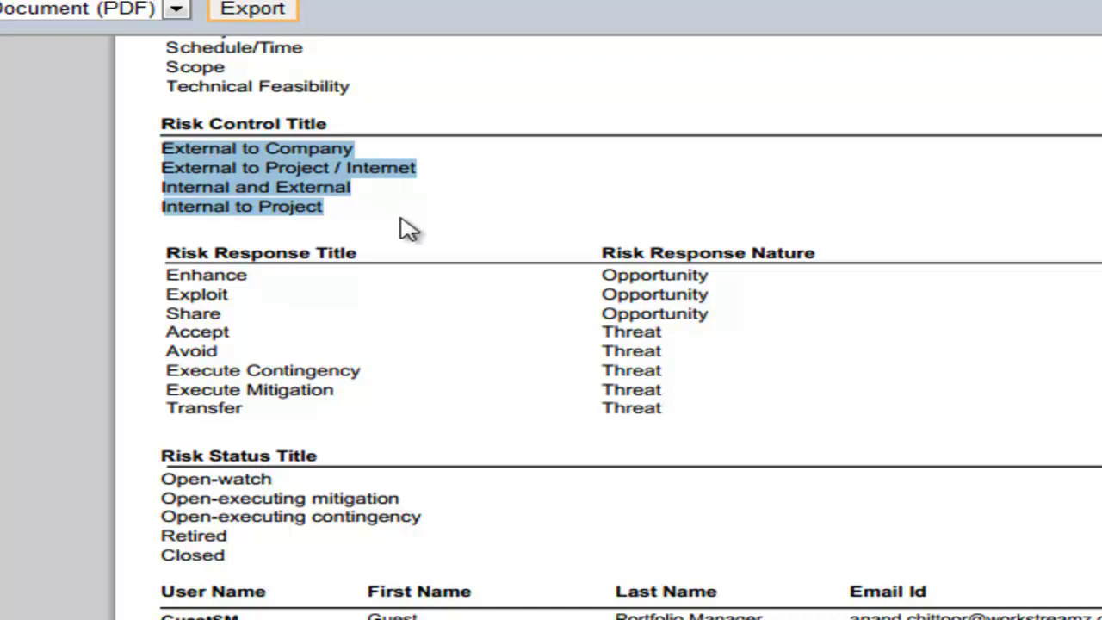
{"action": "left_click_drag", "start_coordinate": [337, 207], "coordinate": [163, 148]}
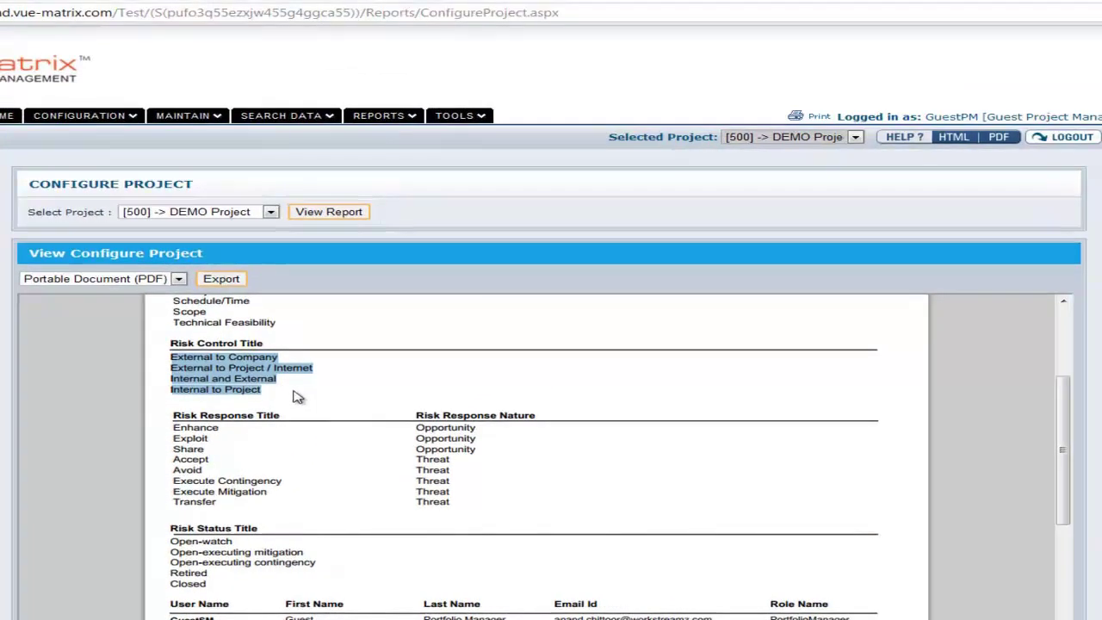
{"action": "scroll", "coordinate": [384, 232], "scroll_direction": "down", "scroll_amount": 1}
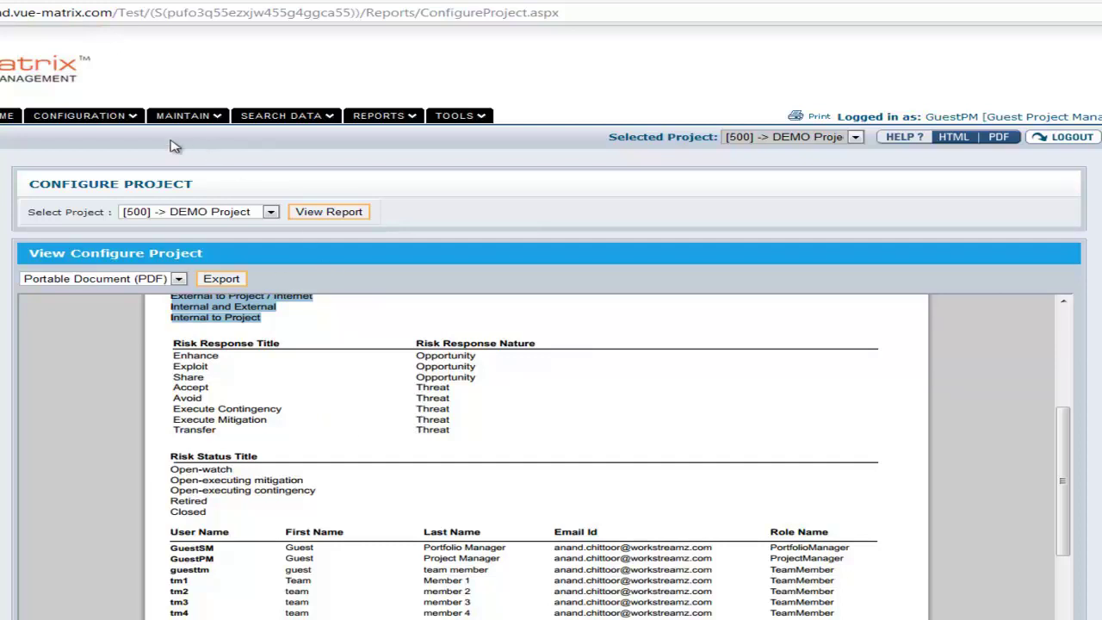
Switch to the RiskRport workbook in Excel and examine its column headings and the yellow-highlighted cells in the Demo Risk rows.
{"action": "mouse_move", "coordinate": [159, 120]}
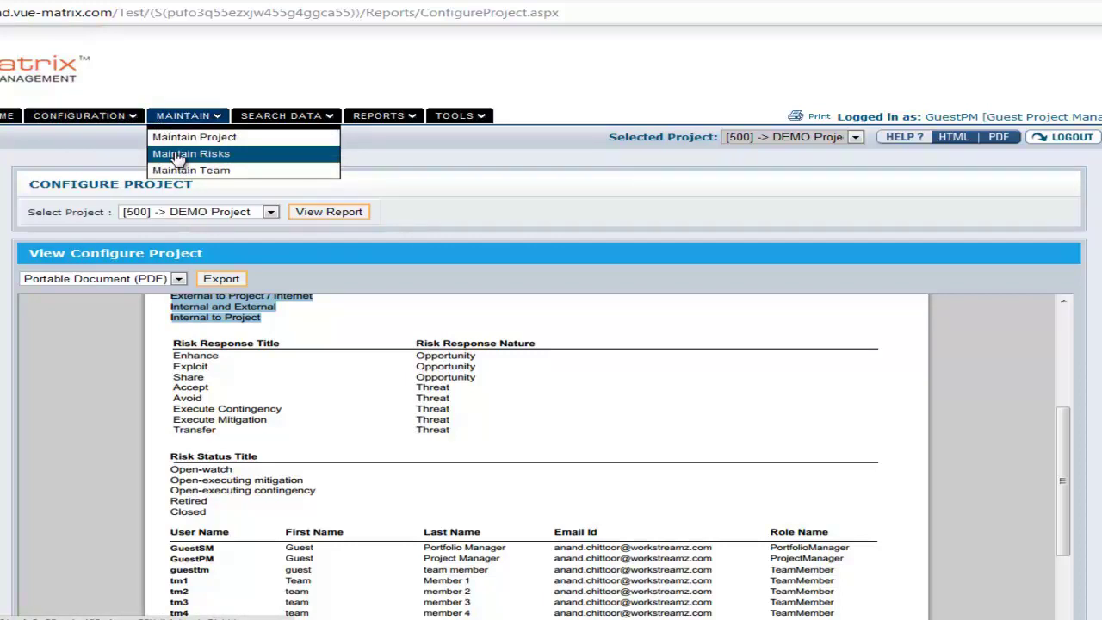
{"action": "left_click", "coordinate": [178, 155]}
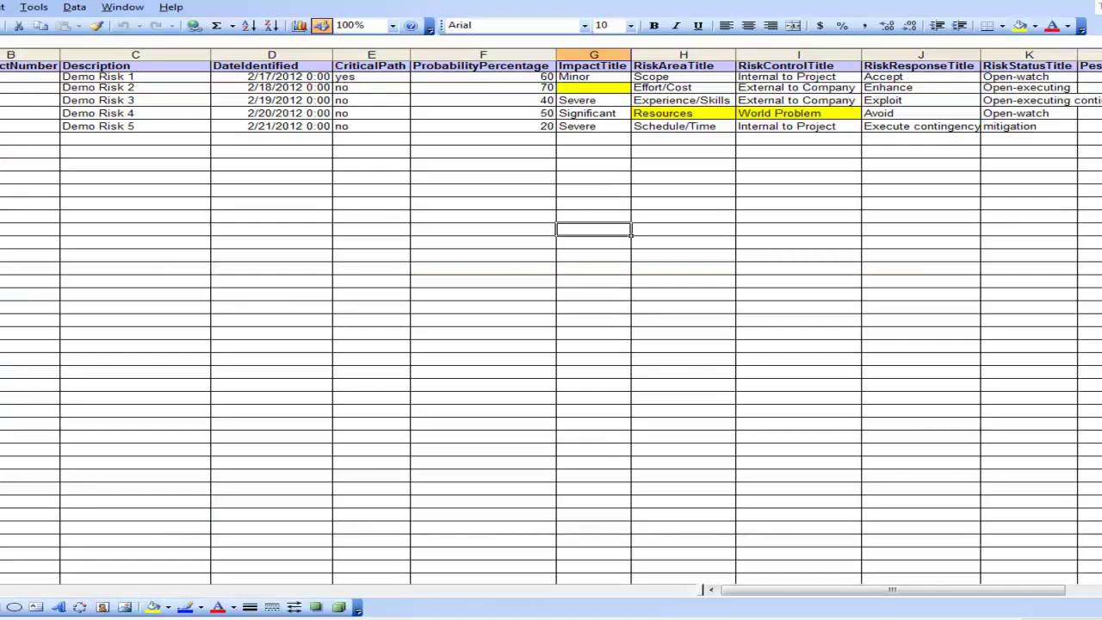
{"action": "left_click_drag", "start_coordinate": [26, 66], "coordinate": [1033, 66]}
{"action": "left_click", "coordinate": [330, 115]}
{"action": "key", "text": "ctrl+Home"}
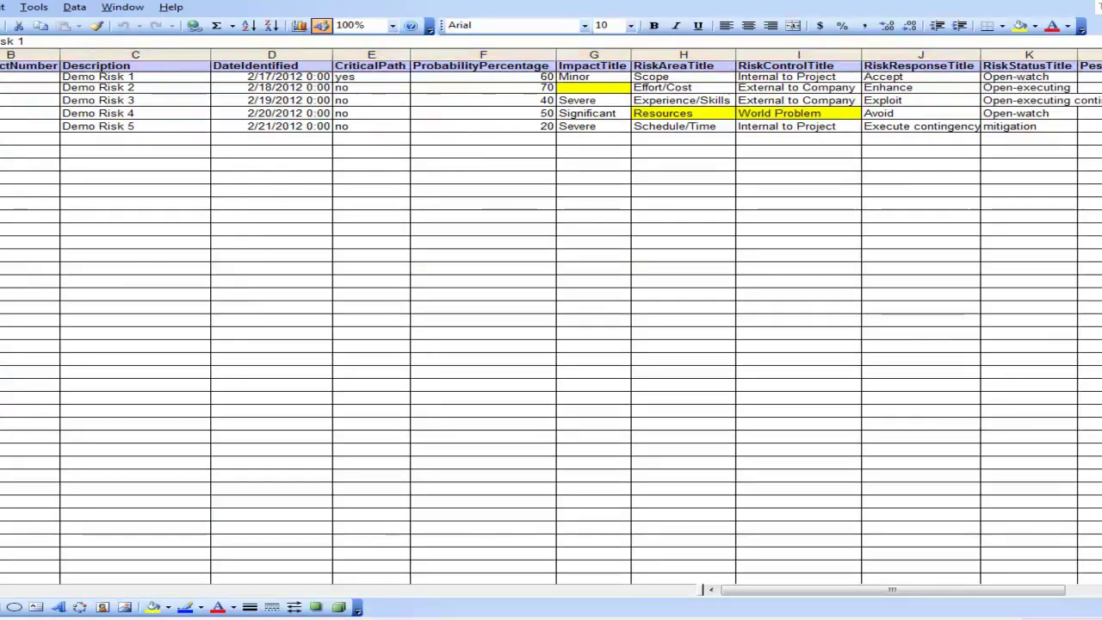
{"action": "left_click", "coordinate": [445, 125]}
{"action": "left_click", "coordinate": [616, 112]}
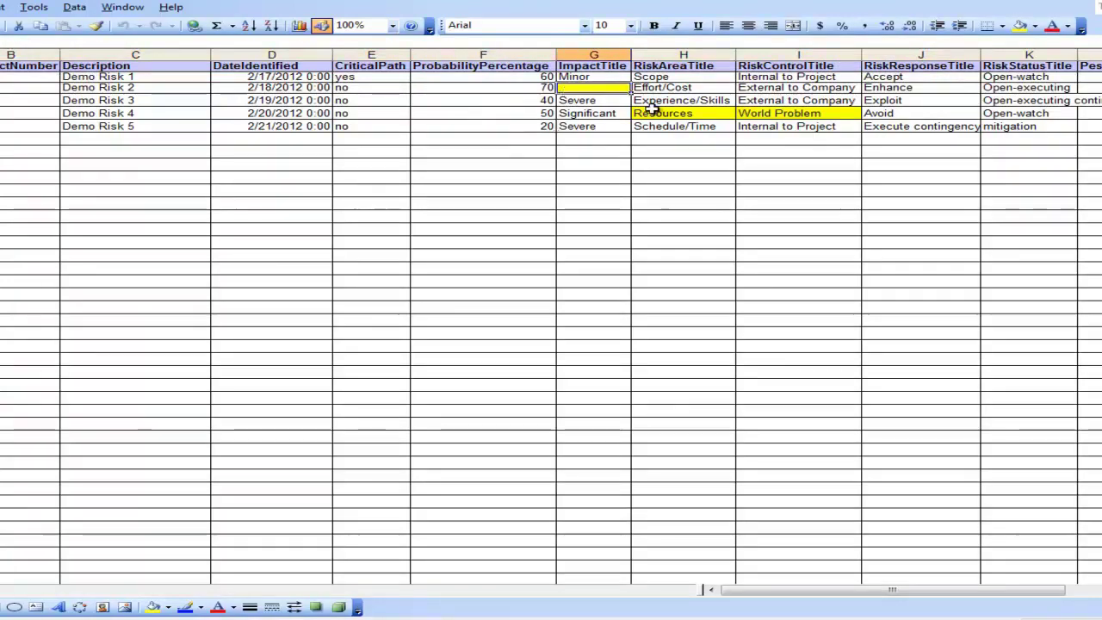
{"action": "left_click", "coordinate": [722, 115]}
{"action": "left_click", "coordinate": [785, 113]}
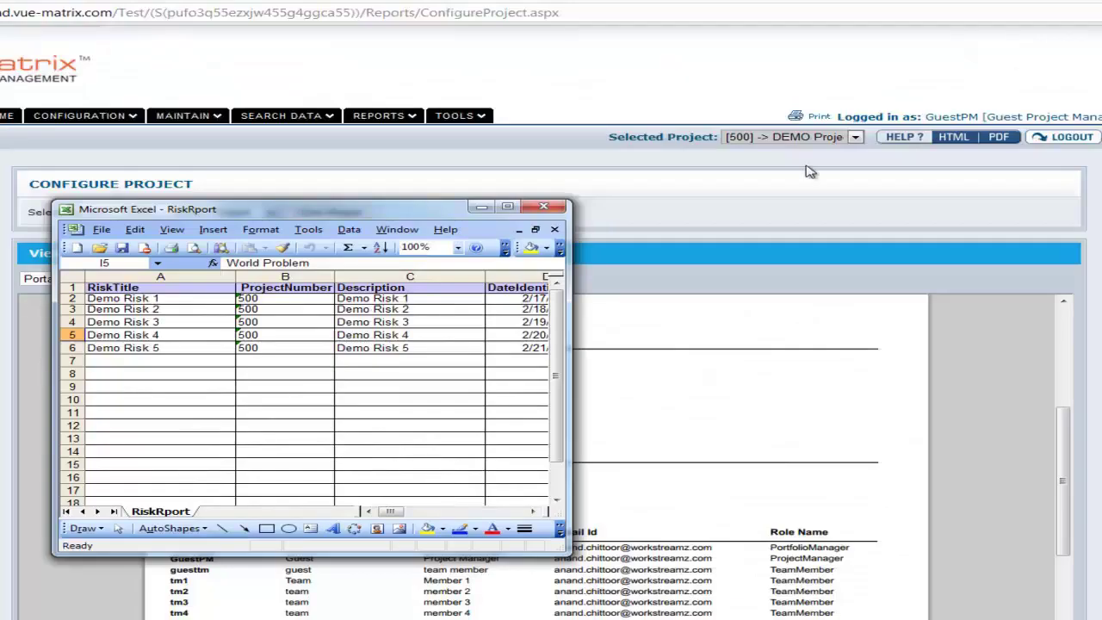
Move and widen the Excel window over the report and inspect the highlighted ImpactTitle and RiskAreaTitle cells.
{"action": "left_click_drag", "start_coordinate": [407, 222], "coordinate": [887, 127]}
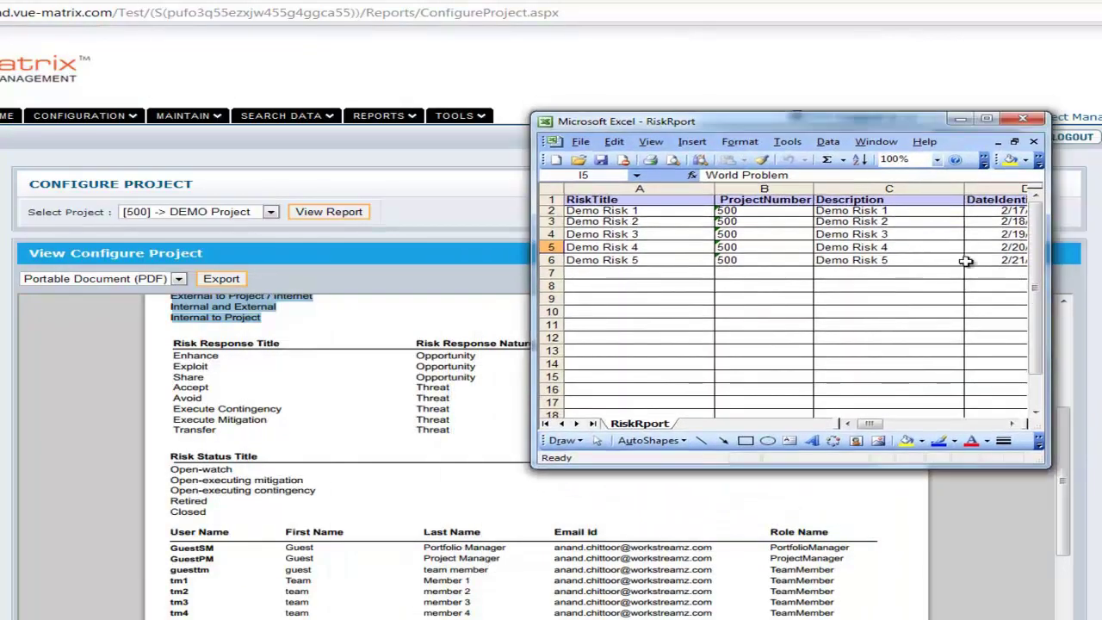
{"action": "left_click_drag", "start_coordinate": [532, 274], "coordinate": [173, 272]}
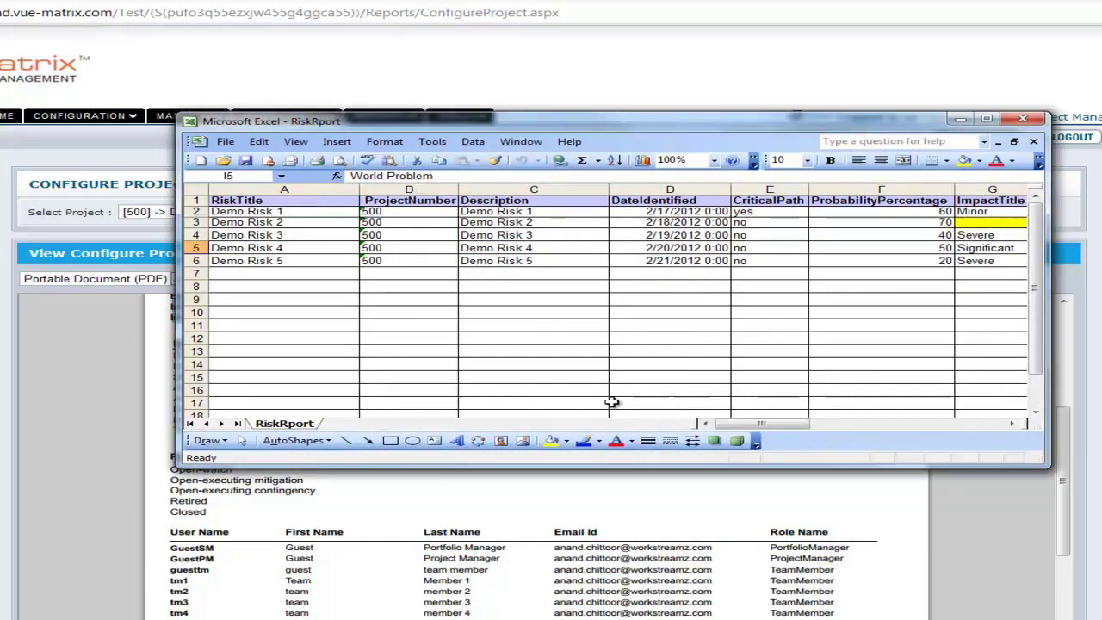
{"action": "left_click_drag", "start_coordinate": [730, 424], "coordinate": [762, 428]}
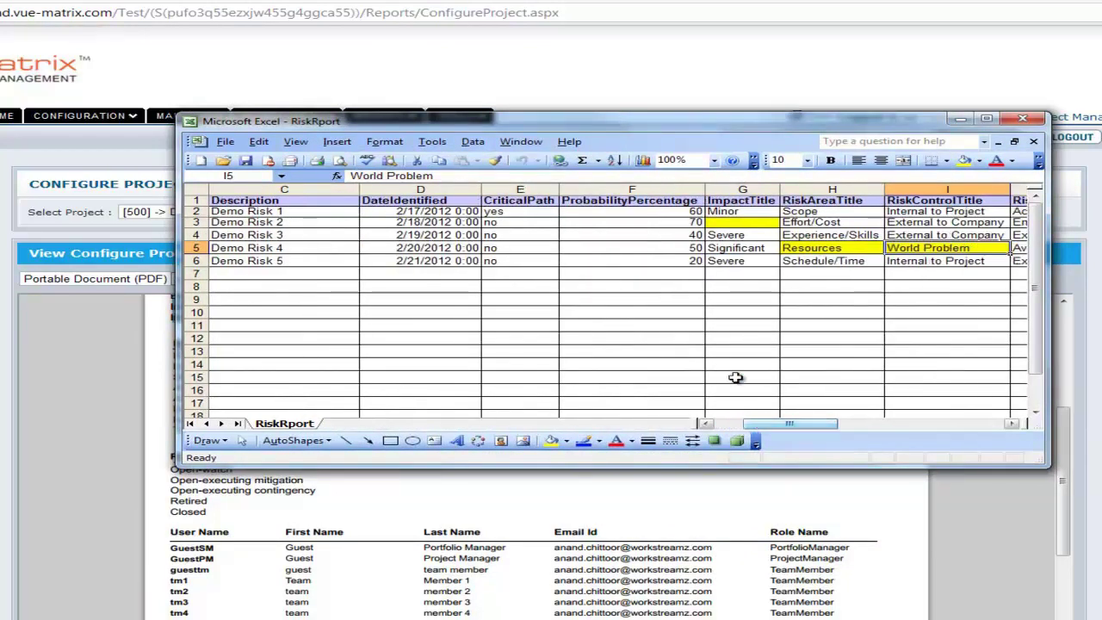
{"action": "left_click", "coordinate": [749, 223]}
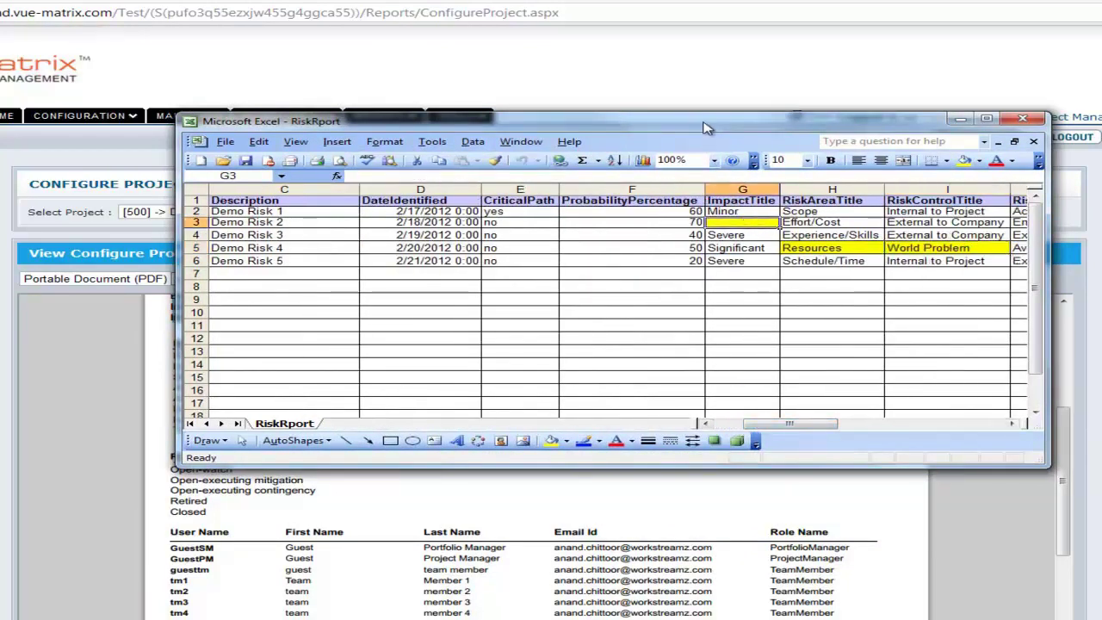
{"action": "left_click", "coordinate": [828, 247]}
{"action": "left_click_drag", "start_coordinate": [824, 129], "coordinate": [840, 36]}
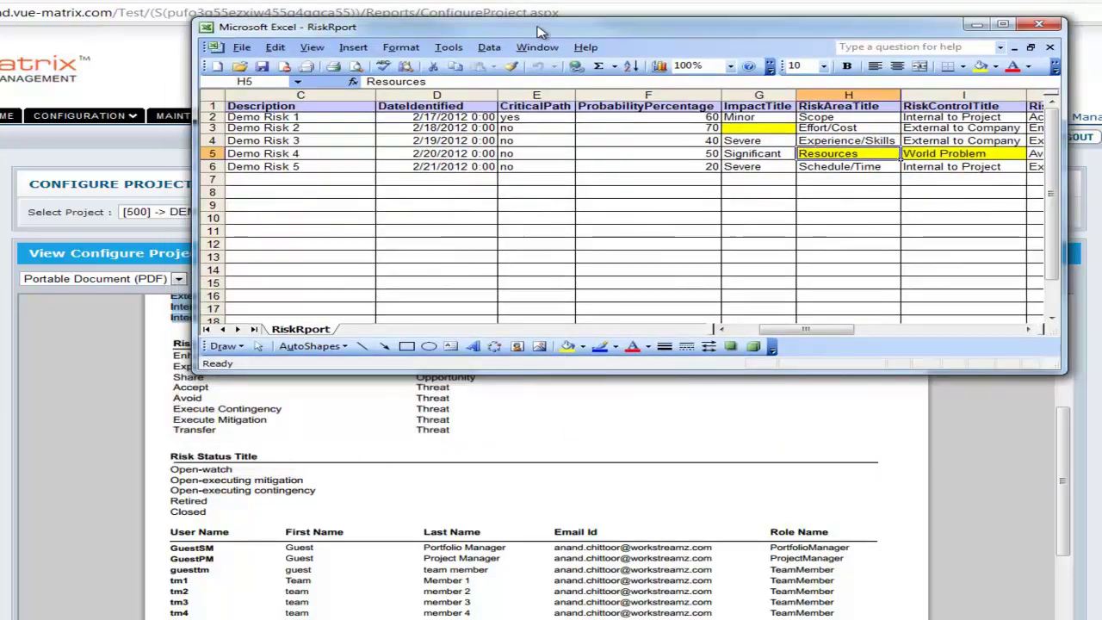
Uncover the configuration report and highlight its Risk Area titles to compare them with the workbook's Resources entry, then move the workbook aside.
{"action": "left_click_drag", "start_coordinate": [534, 33], "coordinate": [716, 461]}
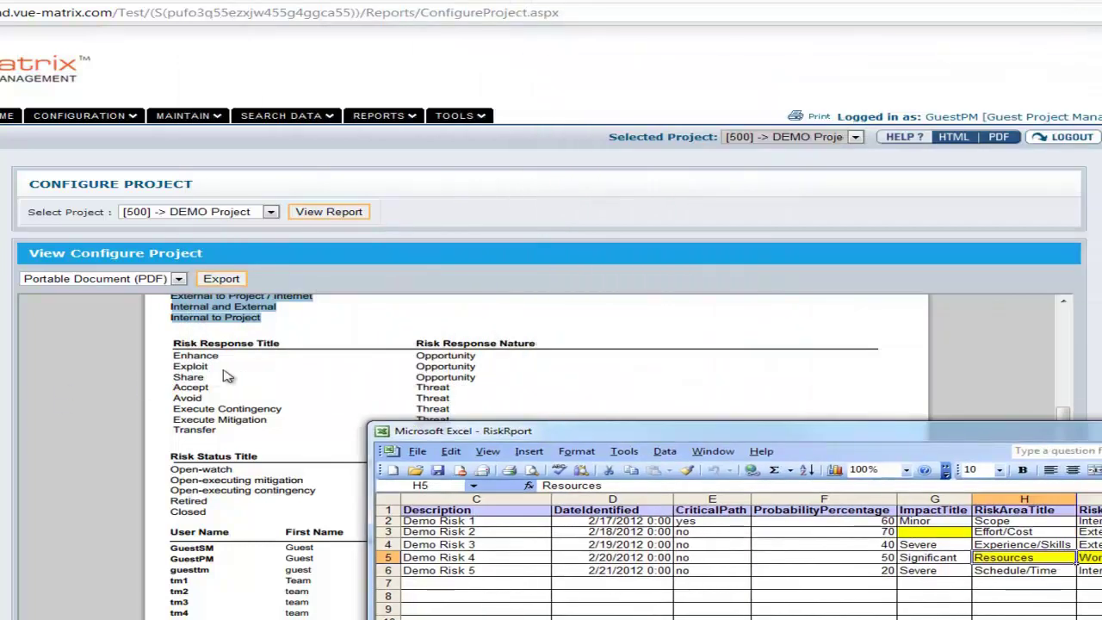
{"action": "left_click", "coordinate": [254, 359]}
{"action": "scroll", "coordinate": [254, 360], "scroll_direction": "up", "scroll_amount": 3}
{"action": "left_click_drag", "start_coordinate": [175, 341], "coordinate": [278, 391]}
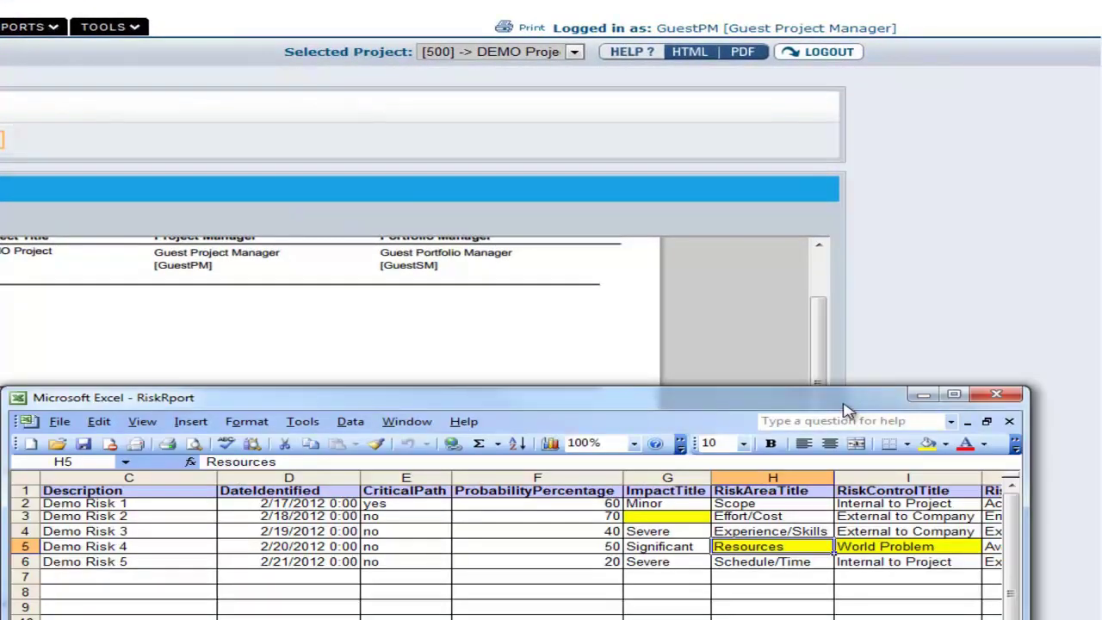
{"action": "left_click_drag", "start_coordinate": [846, 404], "coordinate": [1101, 336]}
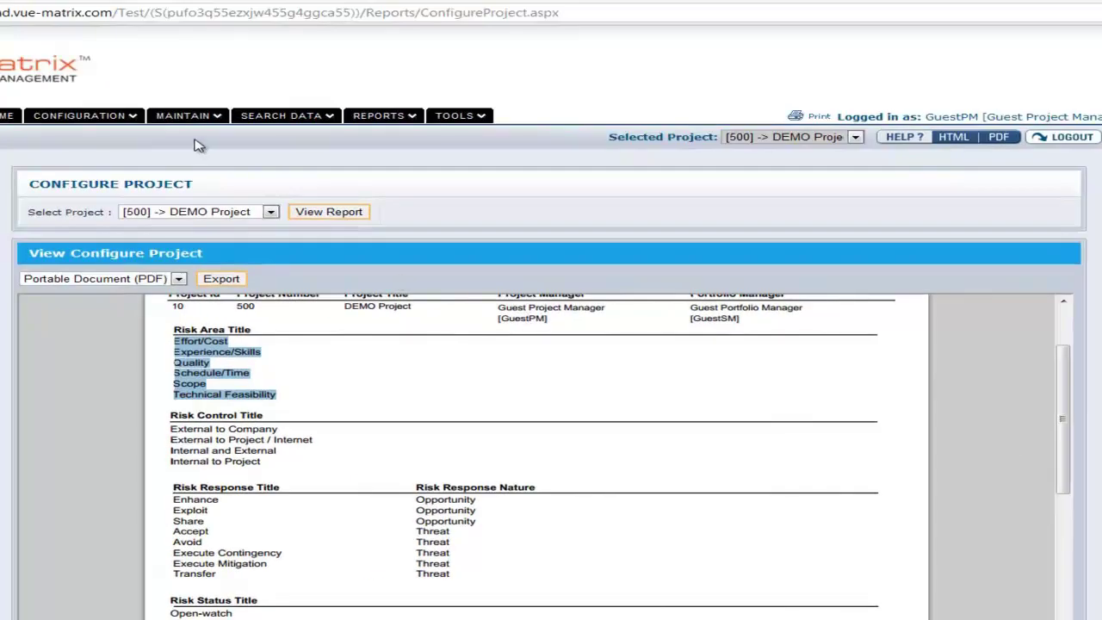
Return to the project's risk list in Vue-Matrix and open the page for importing risks.
{"action": "mouse_move", "coordinate": [197, 115]}
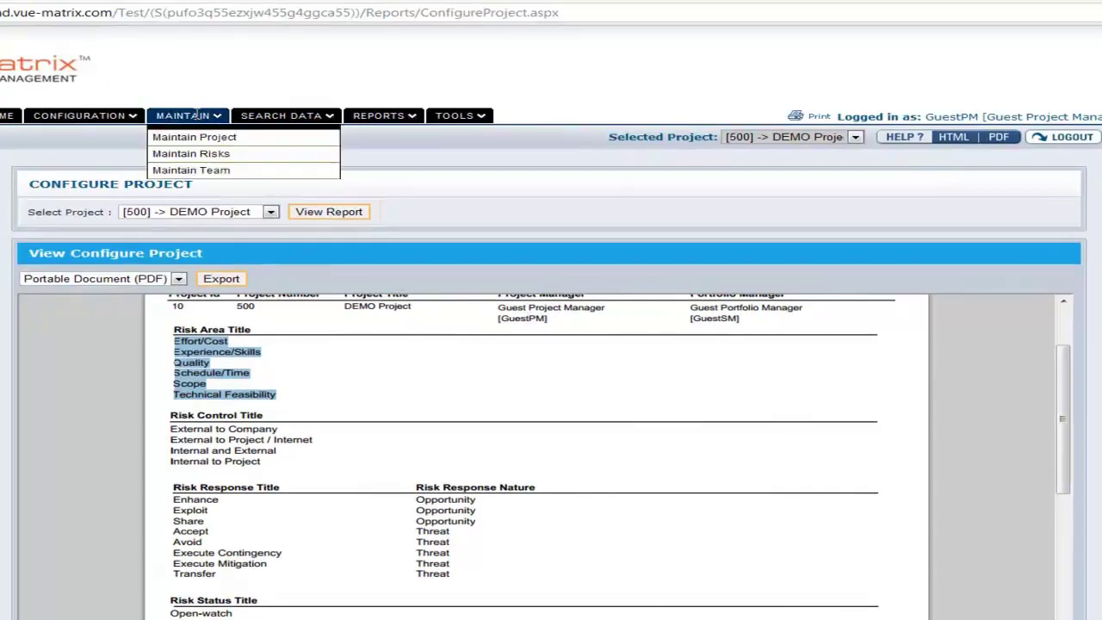
{"action": "left_click", "coordinate": [199, 153]}
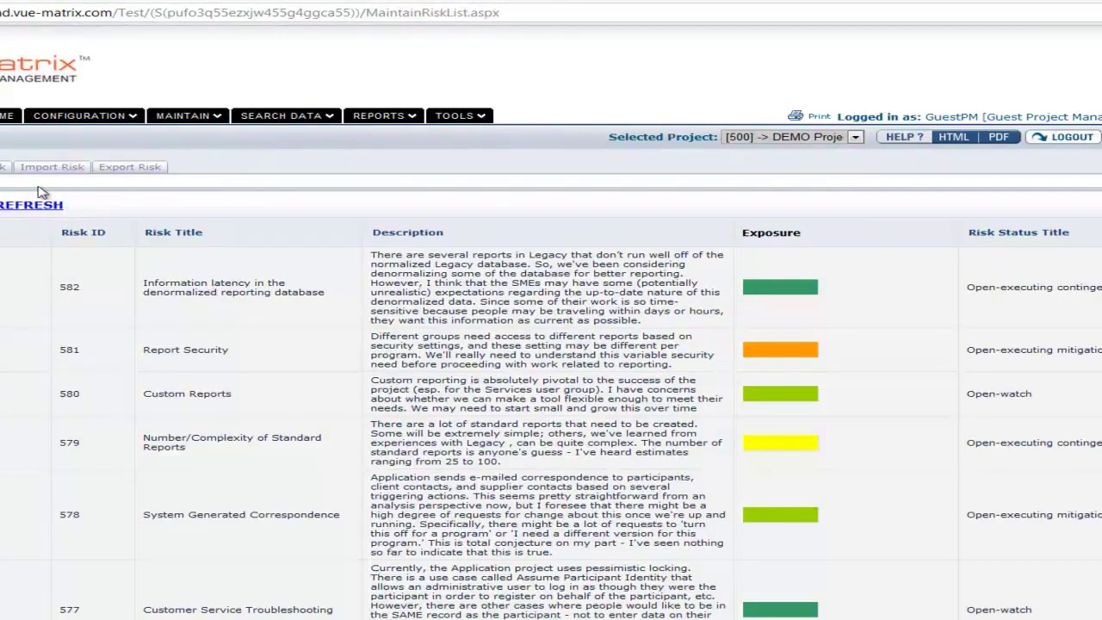
{"action": "left_click", "coordinate": [43, 168]}
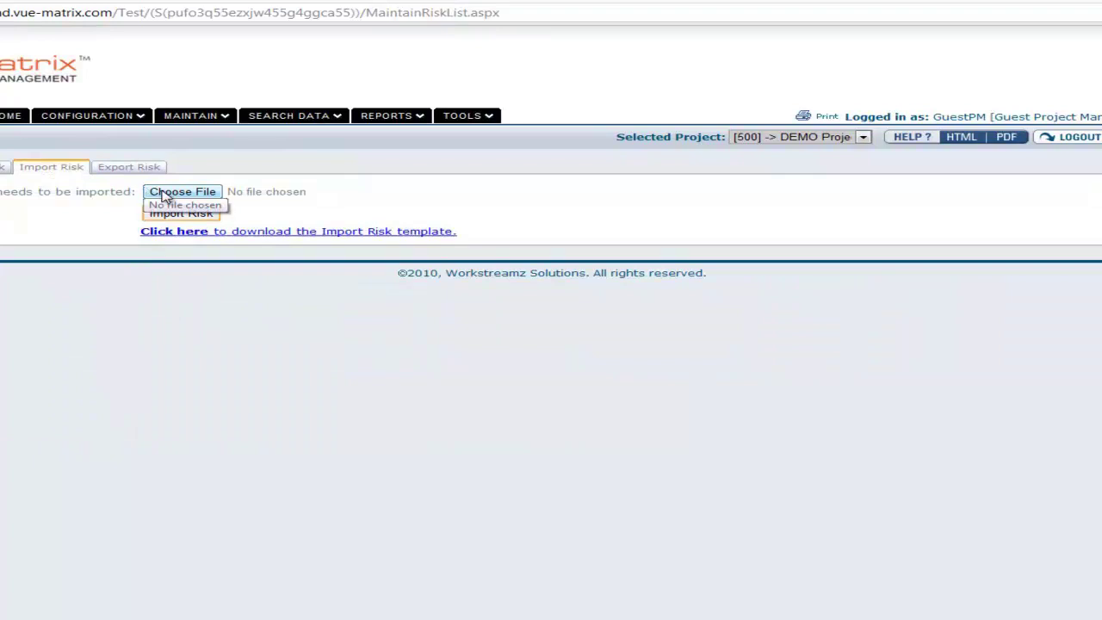
Choose the RiskRport workbook from the Desktop as the import file and run the risk import.
{"action": "left_click", "coordinate": [166, 197]}
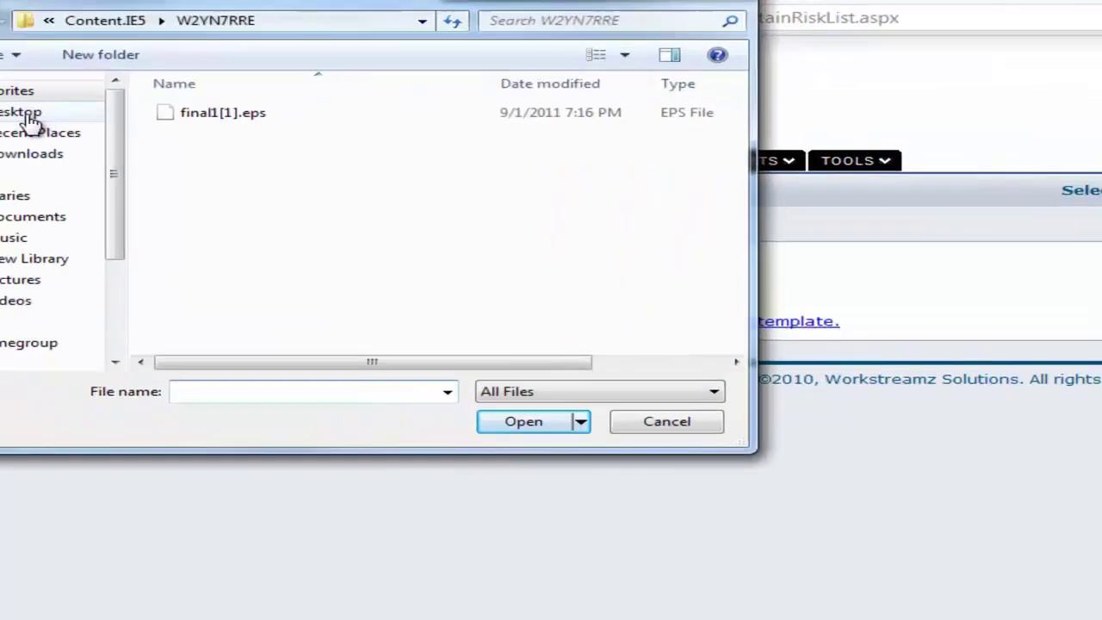
{"action": "left_click", "coordinate": [30, 121]}
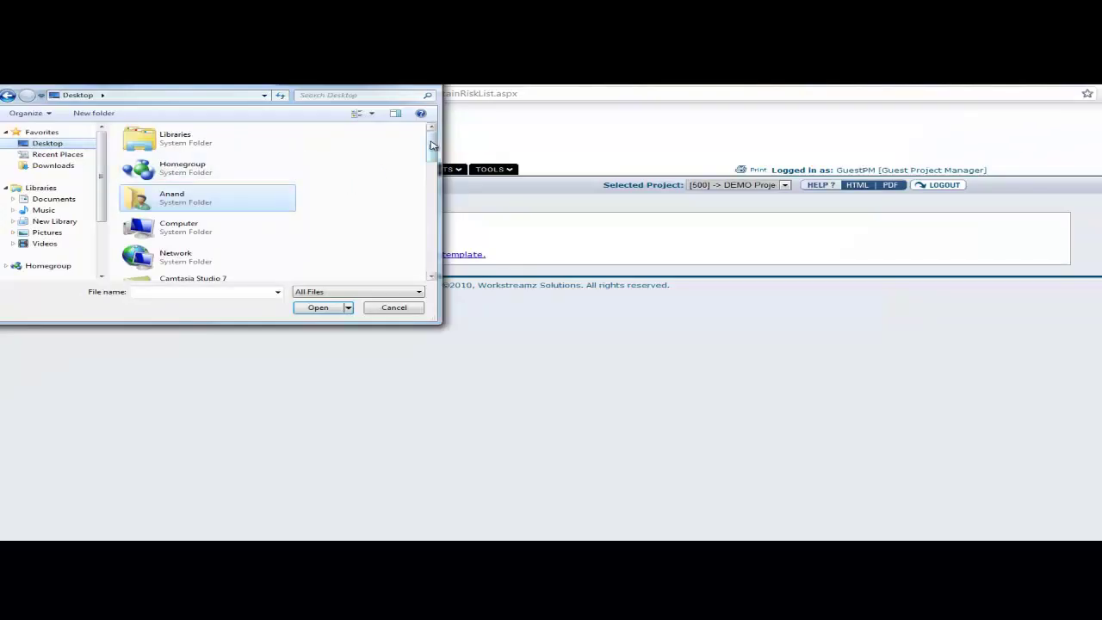
{"action": "left_click_drag", "start_coordinate": [432, 146], "coordinate": [433, 218]}
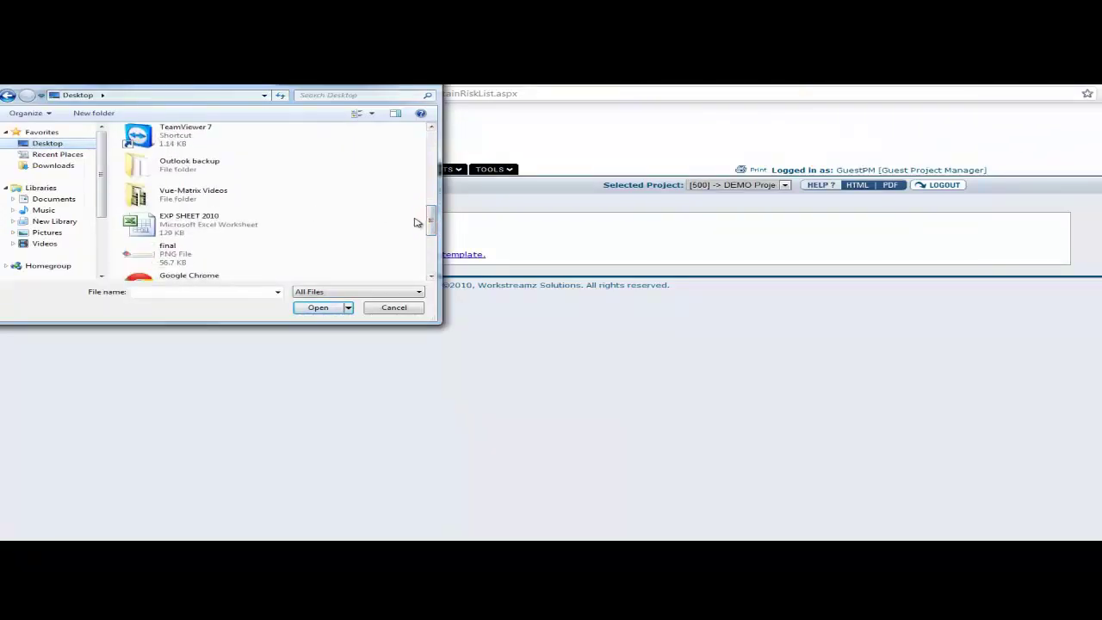
{"action": "scroll", "coordinate": [413, 223], "scroll_direction": "down", "scroll_amount": 5}
{"action": "left_click", "coordinate": [226, 274]}
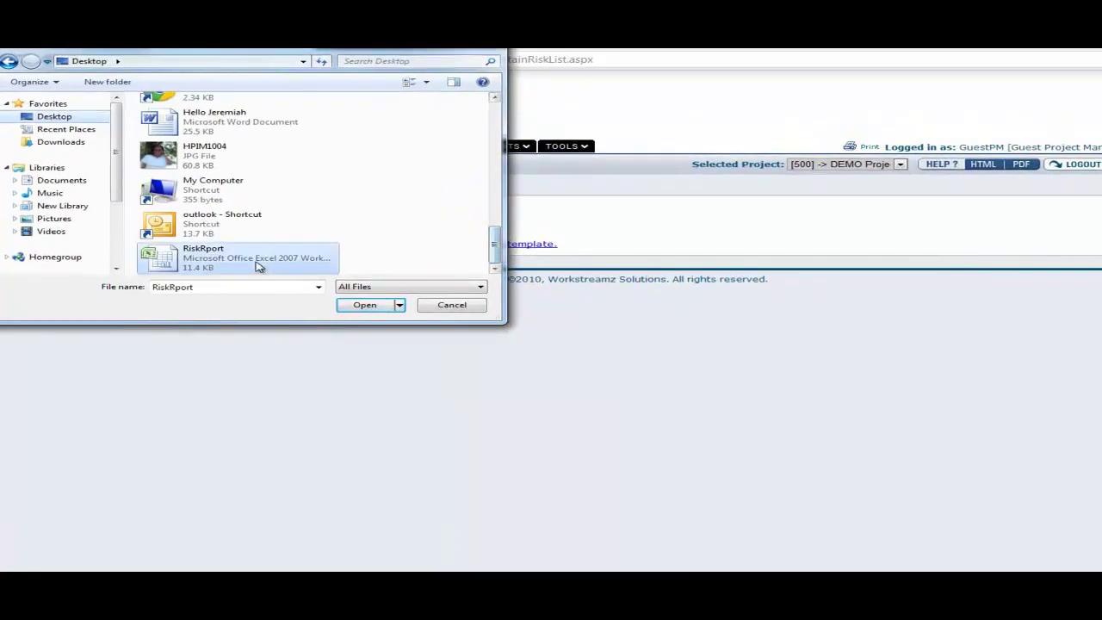
{"action": "left_click", "coordinate": [372, 309]}
{"action": "left_click", "coordinate": [340, 231]}
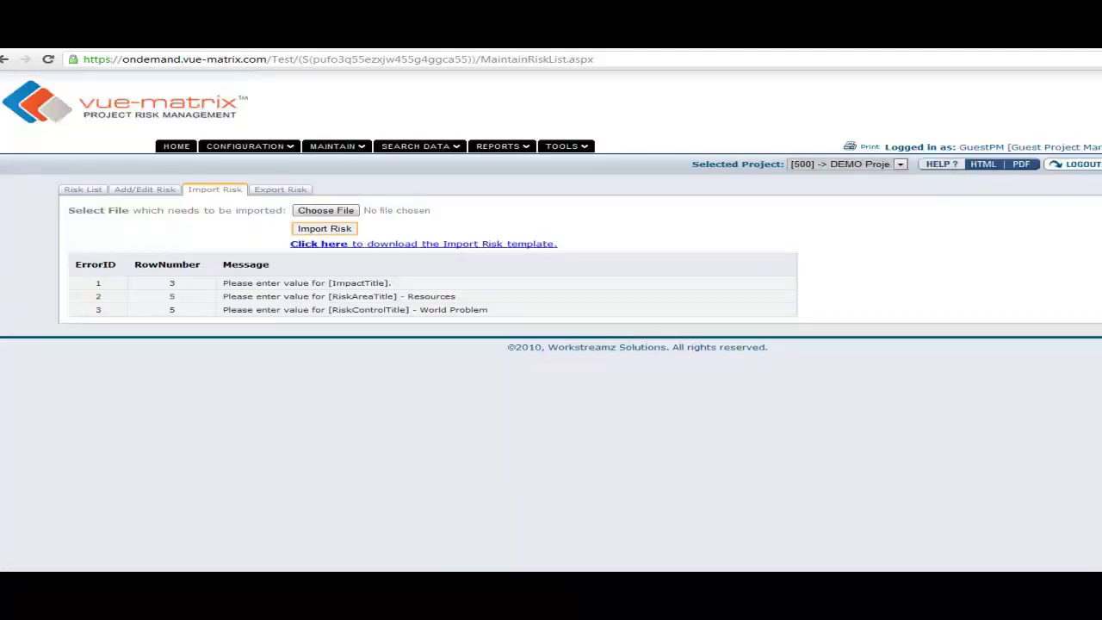
Place the RiskRport workbook below the import error list and check row 3 and its ImpactTitle cell against the first error.
{"action": "left_click_drag", "start_coordinate": [1093, 194], "coordinate": [448, 352]}
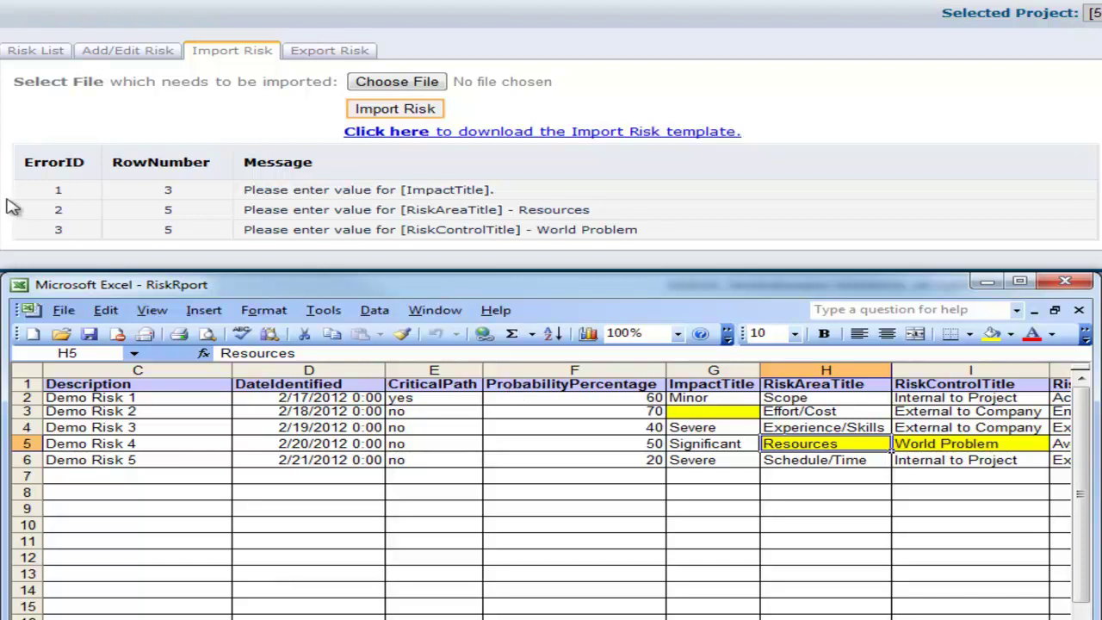
{"action": "left_click_drag", "start_coordinate": [26, 172], "coordinate": [116, 167]}
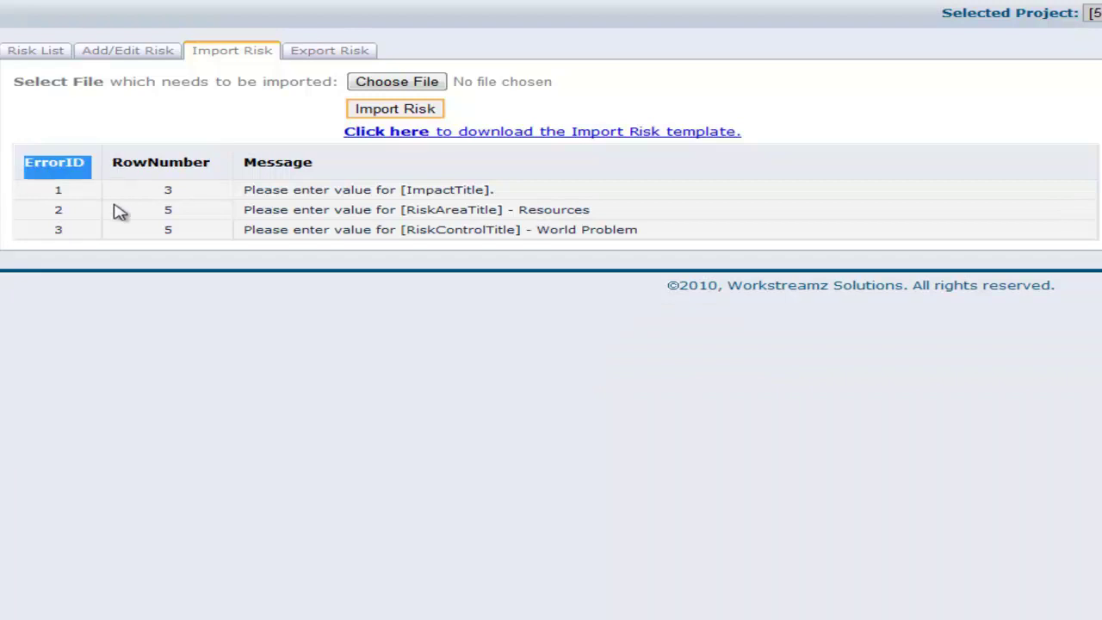
{"action": "key", "text": "alt+Tab"}
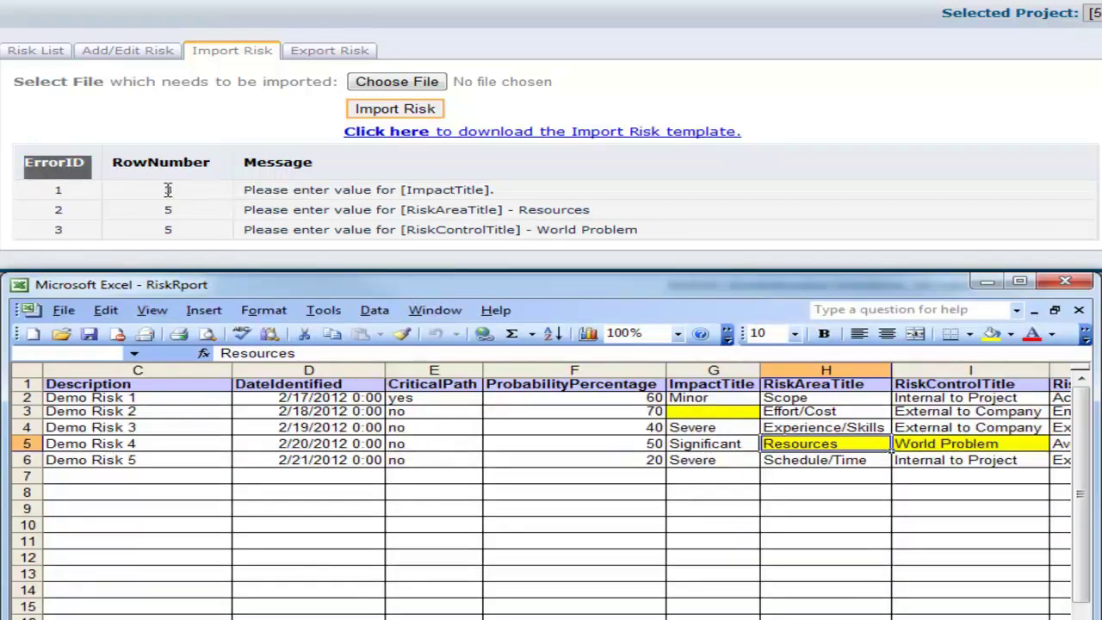
{"action": "left_click", "coordinate": [19, 412]}
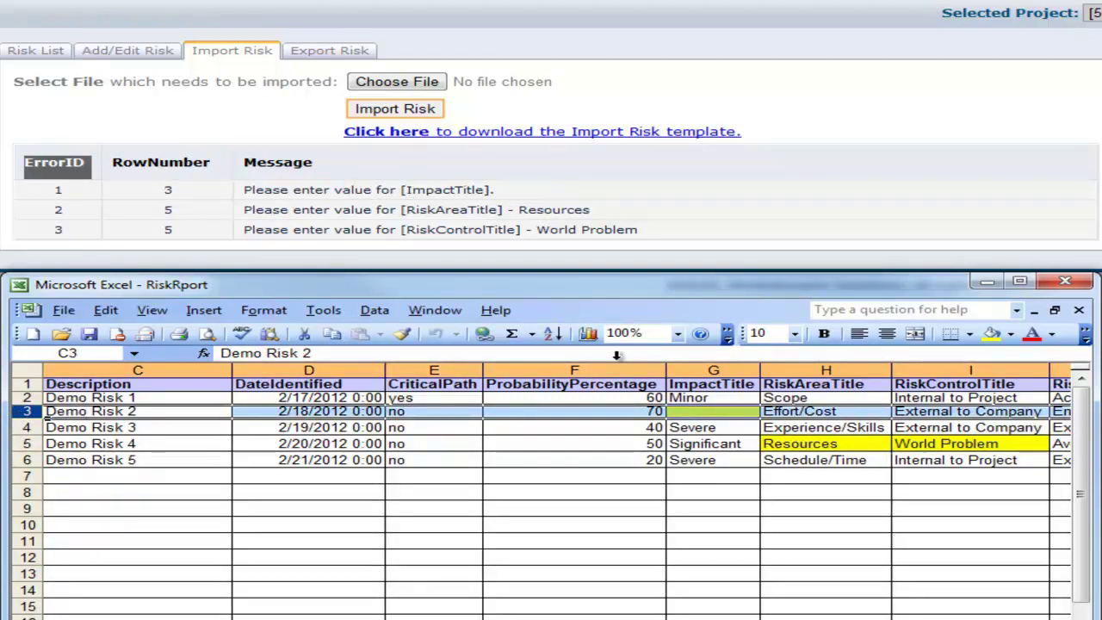
{"action": "left_click", "coordinate": [689, 412]}
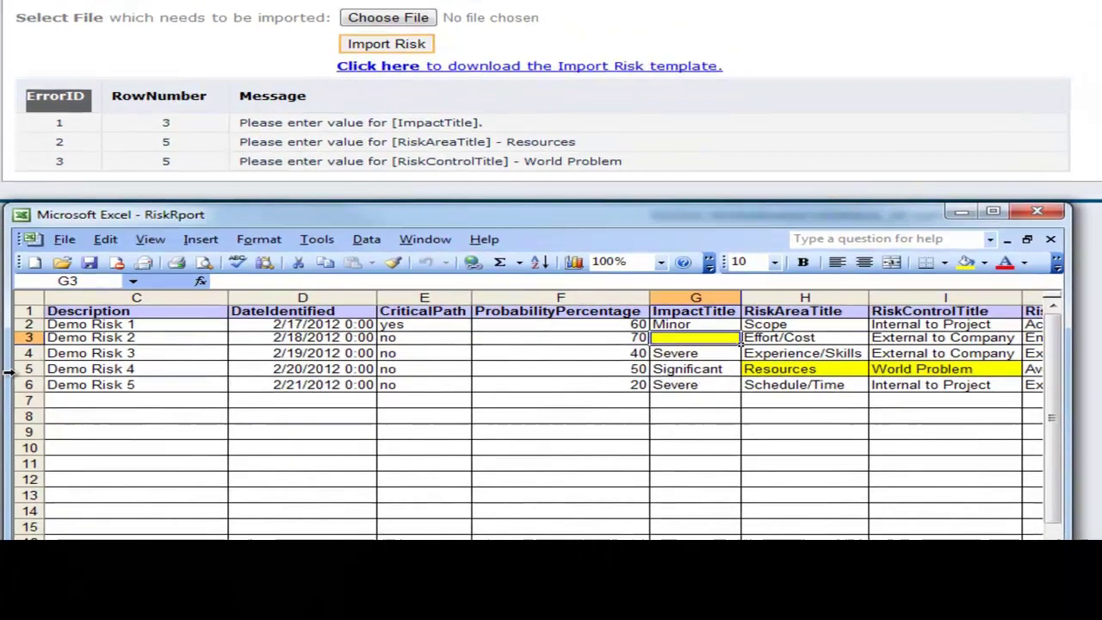
Inspect row 5 of the workbook and its RiskAreaTitle and RiskControlTitle cells against the remaining import errors.
{"action": "left_click", "coordinate": [10, 368]}
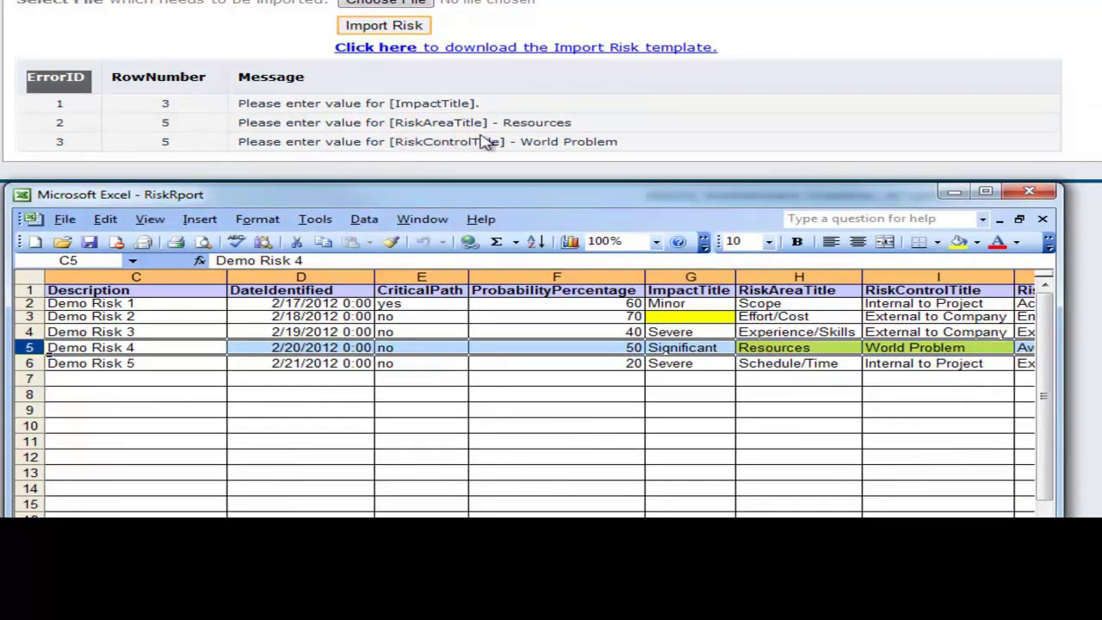
{"action": "left_click", "coordinate": [749, 347]}
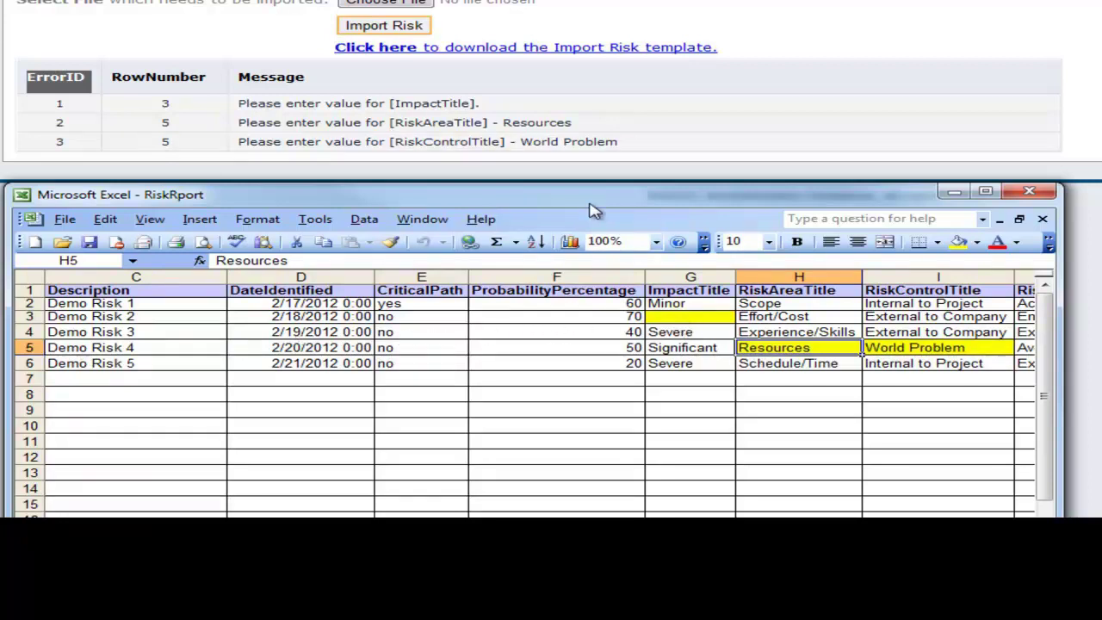
{"action": "left_click", "coordinate": [902, 346]}
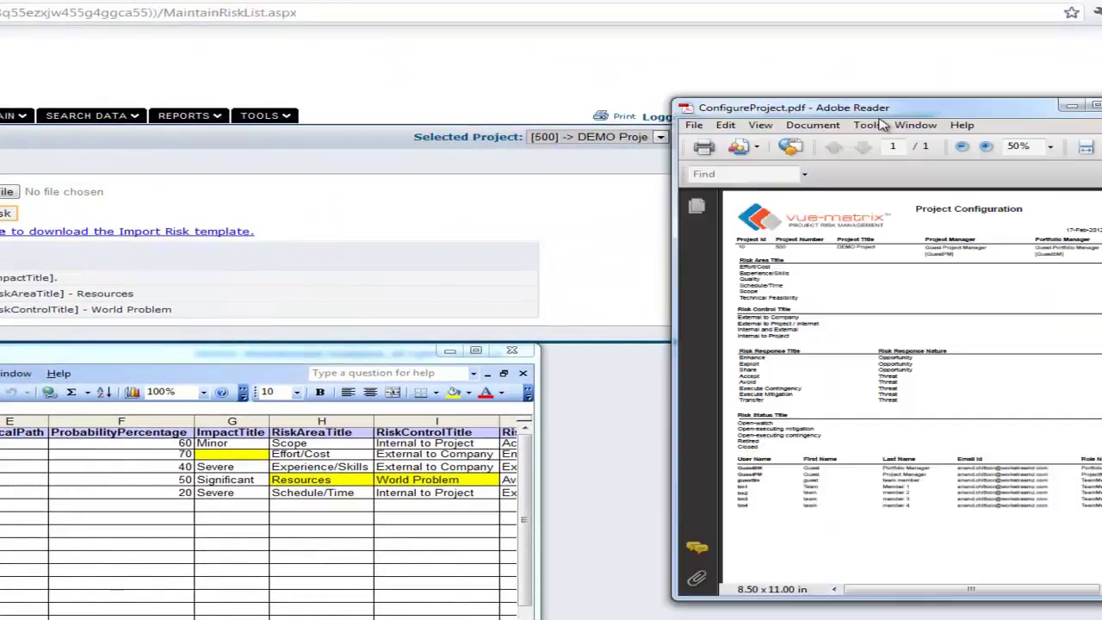
Highlight the Risk Control titles in the ConfigureProject report to compare with World Problem, then put the report and workbook away.
{"action": "left_click_drag", "start_coordinate": [882, 125], "coordinate": [551, 198]}
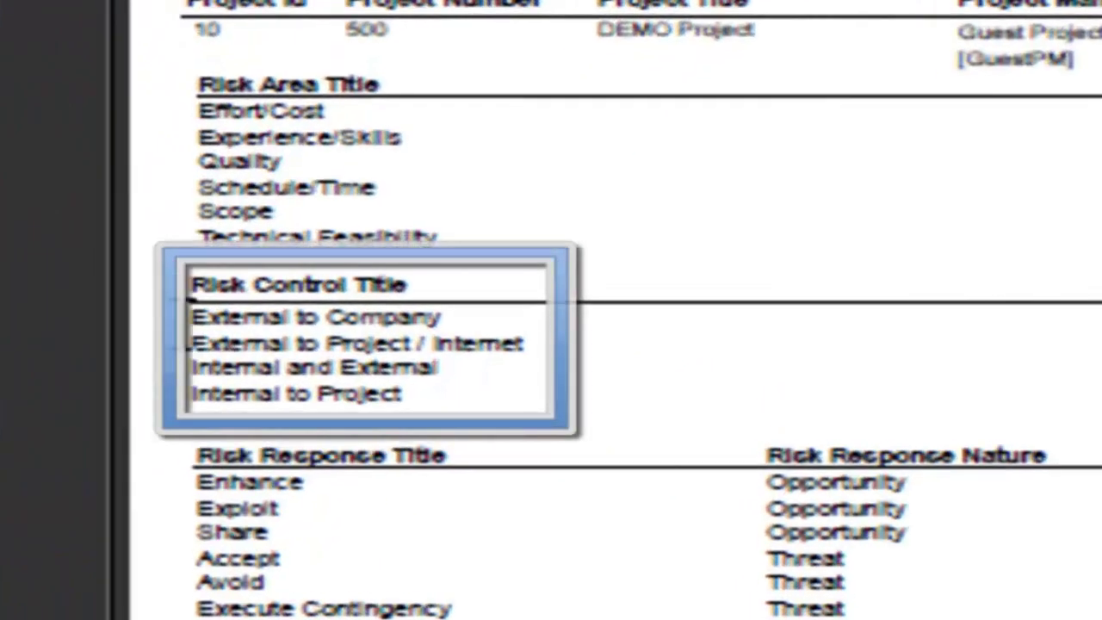
{"action": "left_click_drag", "start_coordinate": [273, 311], "coordinate": [375, 333]}
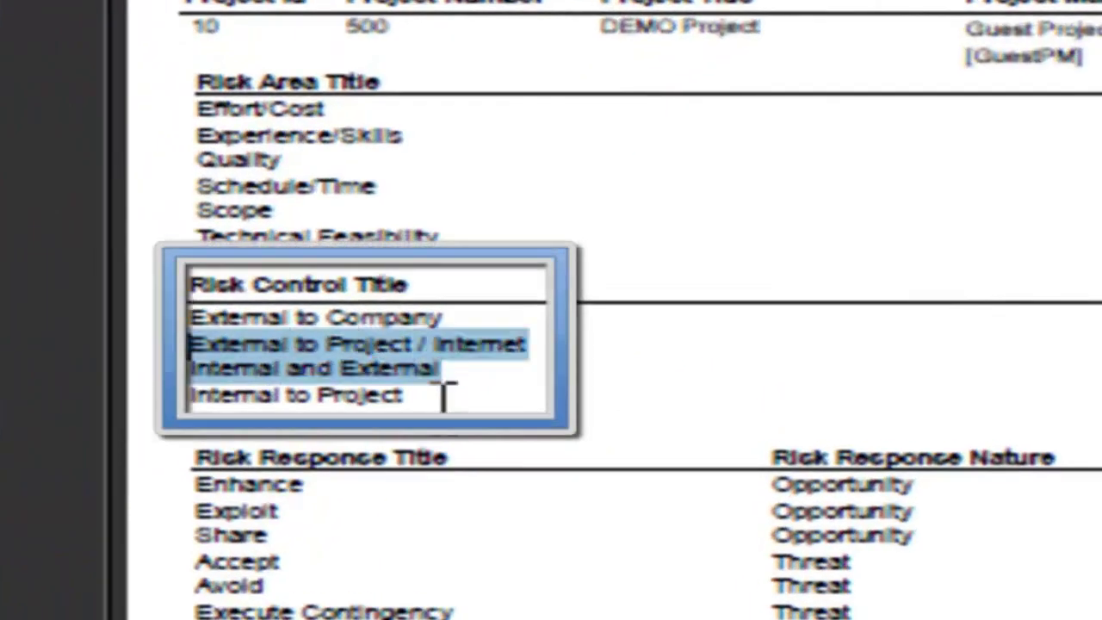
{"action": "left_click_drag", "start_coordinate": [405, 397], "coordinate": [191, 317]}
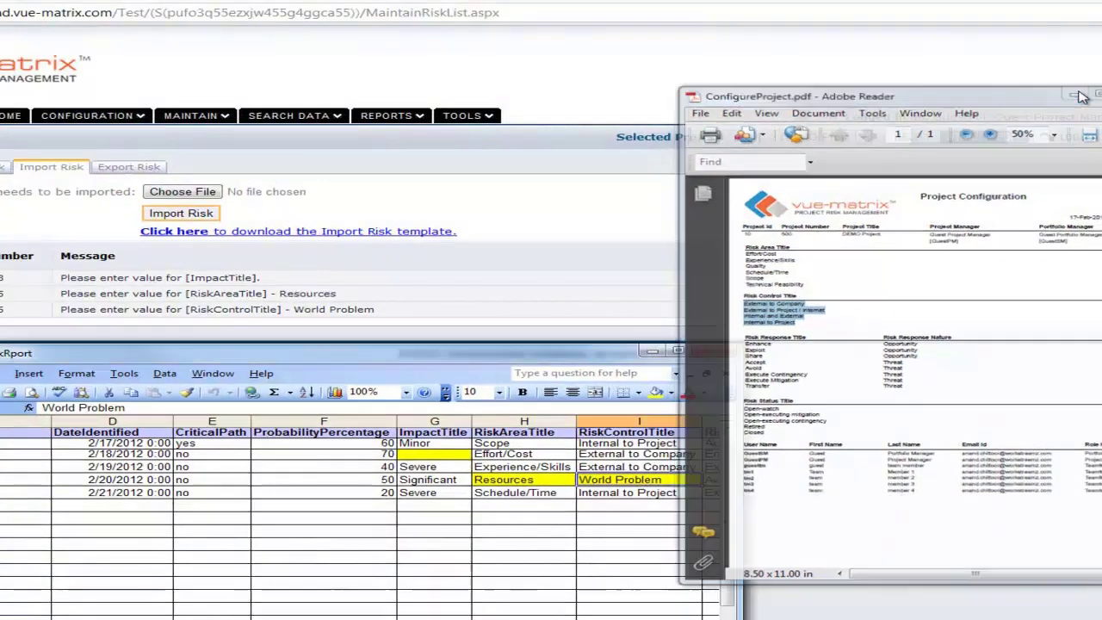
{"action": "key", "text": "alt+F4"}
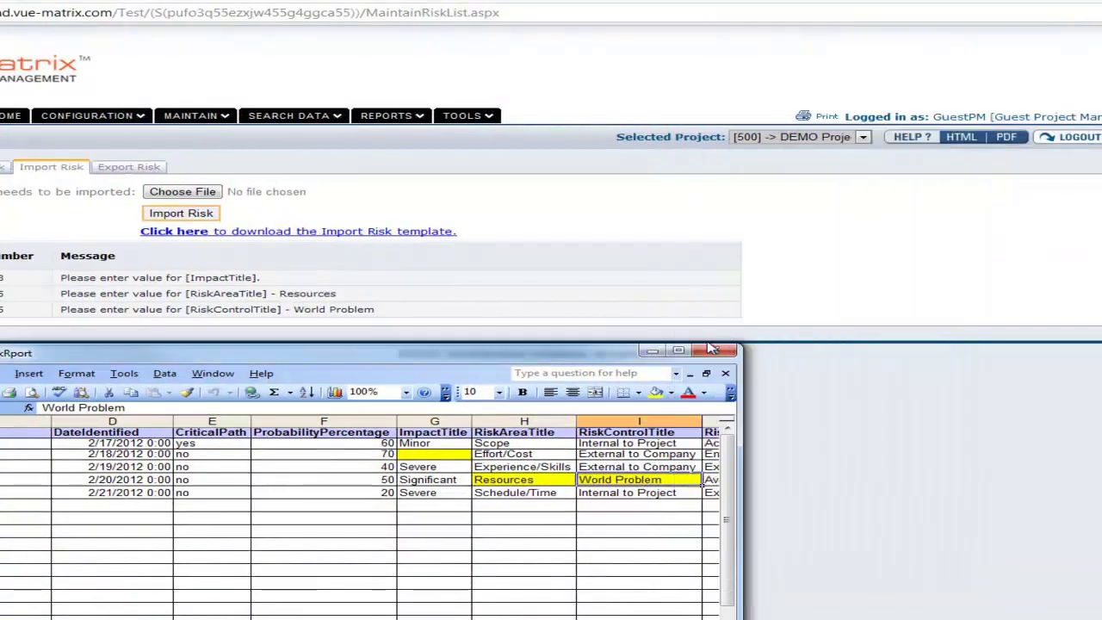
{"action": "left_click", "coordinate": [649, 351]}
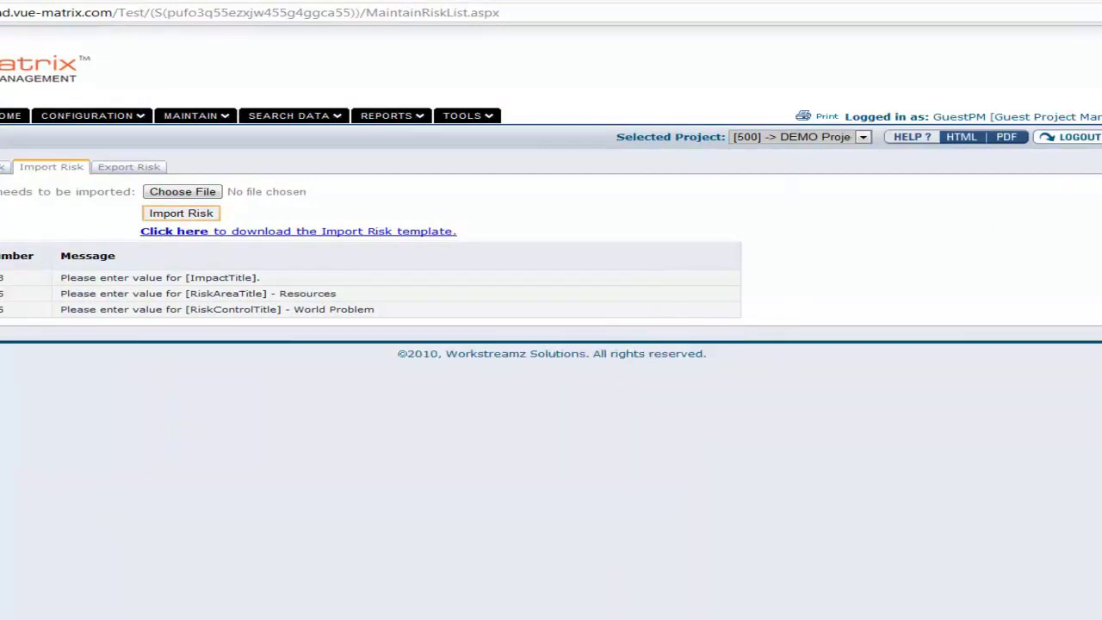